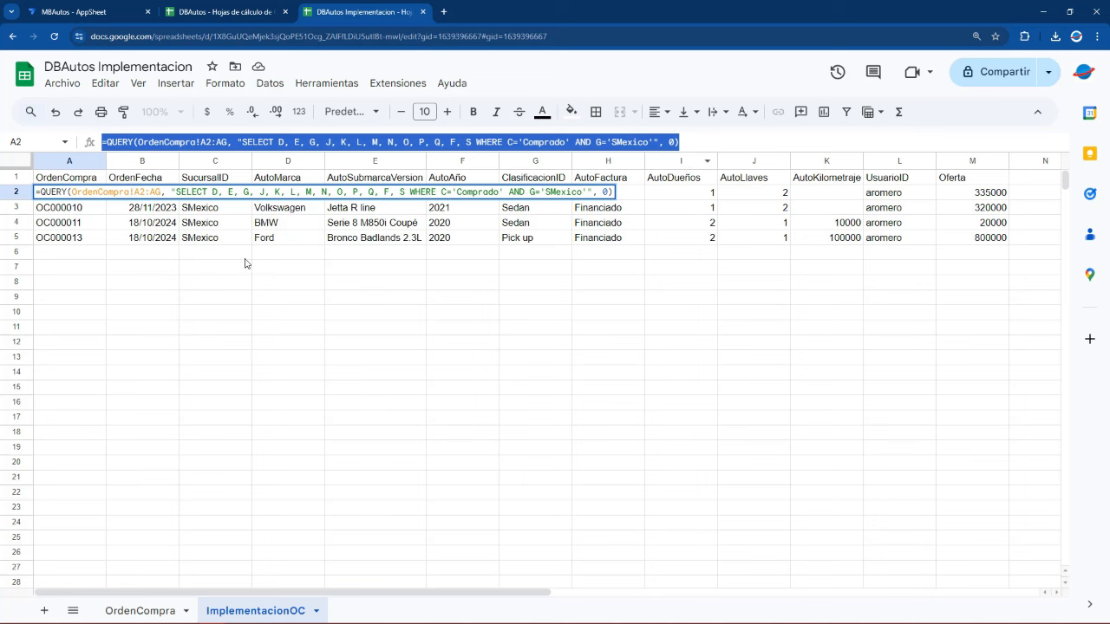
Add a new sheet named InterfazOC to the spreadsheet.
{"action": "left_click", "coordinate": [504, 140]}
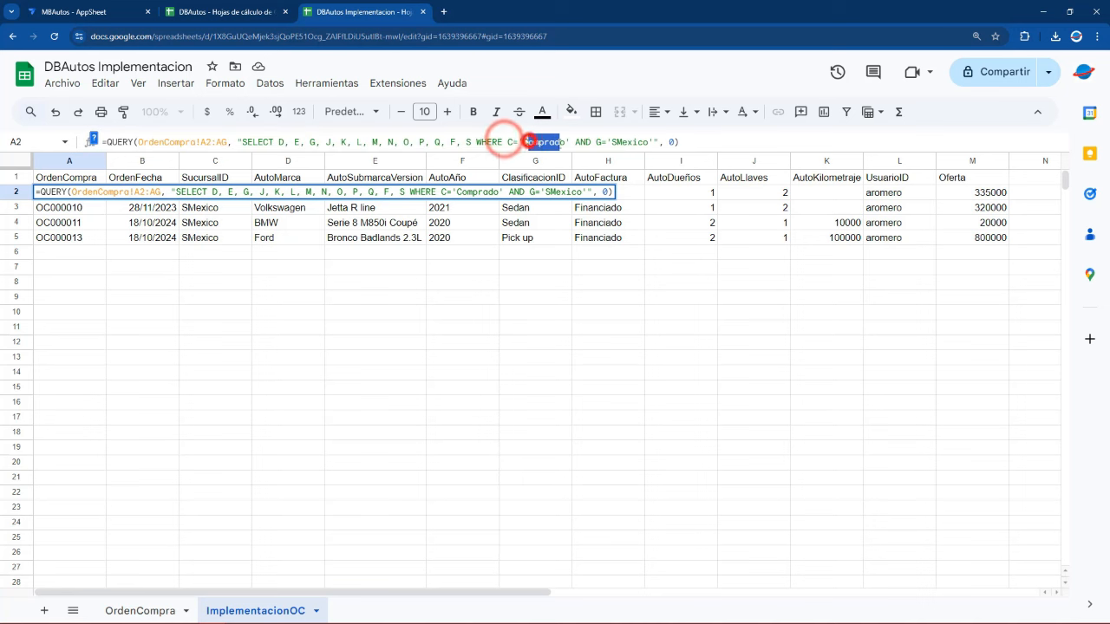
{"action": "left_click_drag", "start_coordinate": [606, 140], "coordinate": [622, 140]}
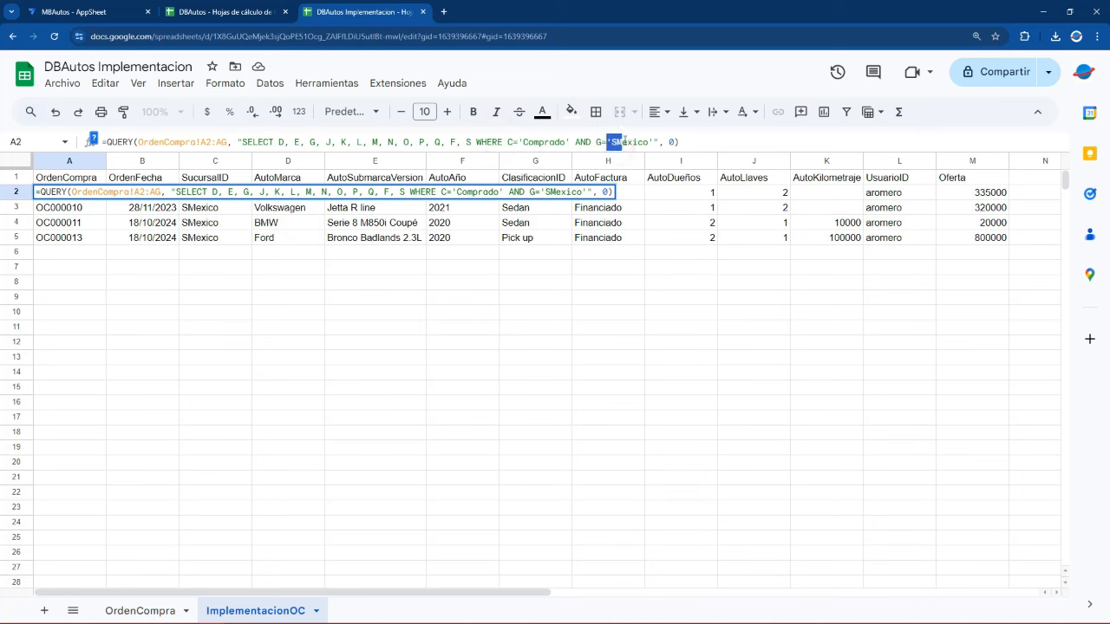
{"action": "left_click", "coordinate": [45, 611]}
{"action": "double_click", "coordinate": [357, 611]}
{"action": "type", "text": "InterfazOC"}
{"action": "key", "text": "Return"}
{"action": "left_click", "coordinate": [62, 228]}
{"action": "left_click", "coordinate": [282, 535]}
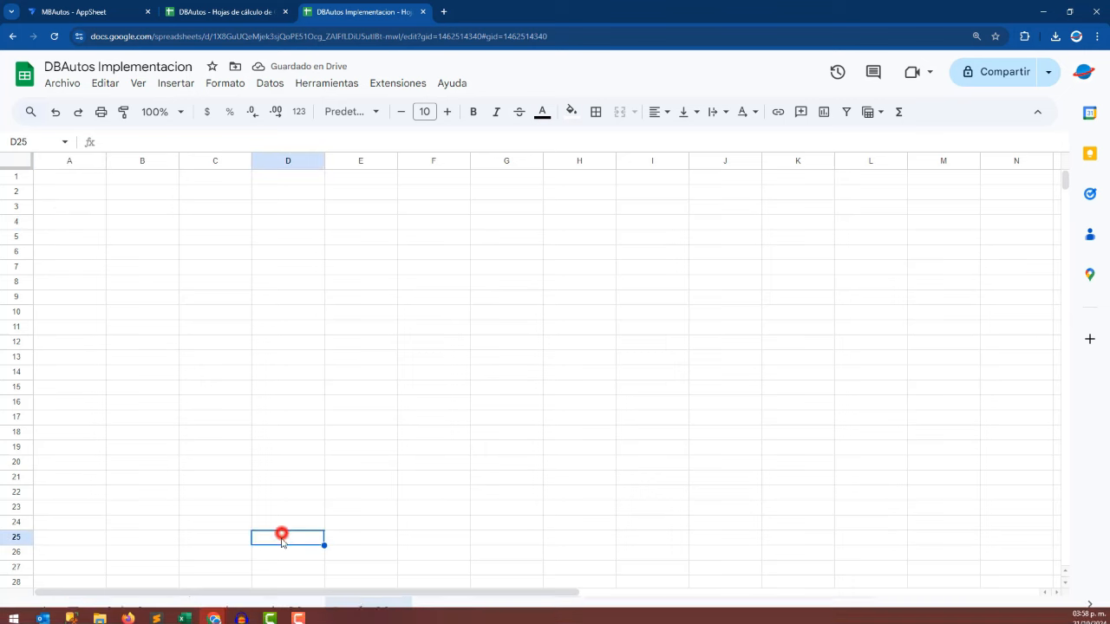
Copy the header row of ImplementacionOC into row 4 of InterfazOC and widen column E to fit AutoSubmarcaVersion.
{"action": "left_click", "coordinate": [249, 607]}
{"action": "left_click", "coordinate": [61, 177]}
{"action": "left_click", "coordinate": [15, 177]}
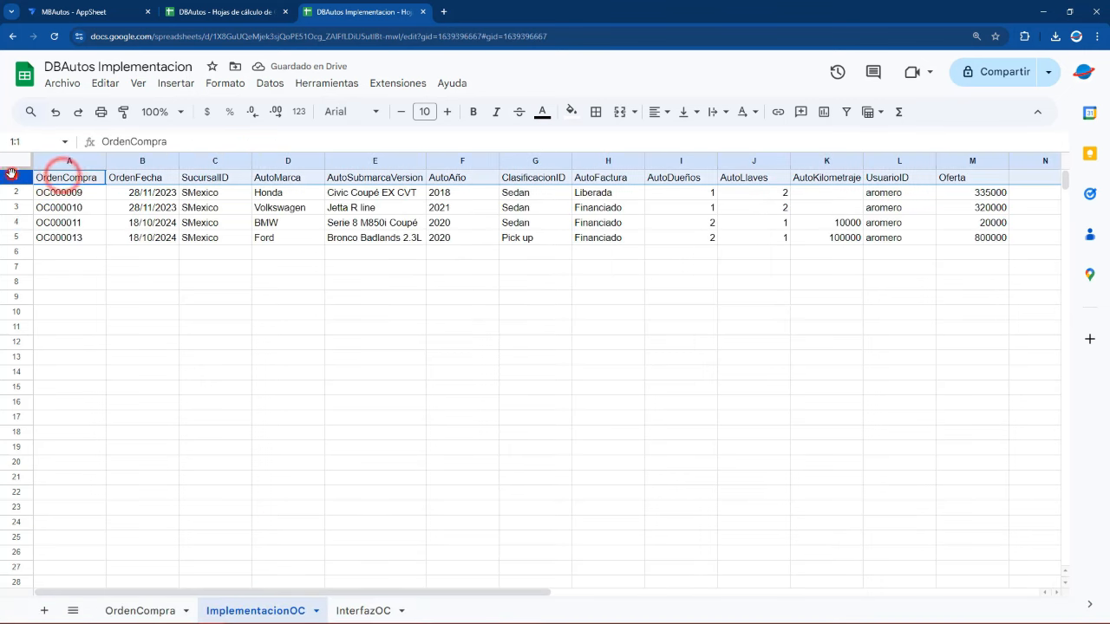
{"action": "key", "text": "ctrl+c"}
{"action": "left_click", "coordinate": [357, 610]}
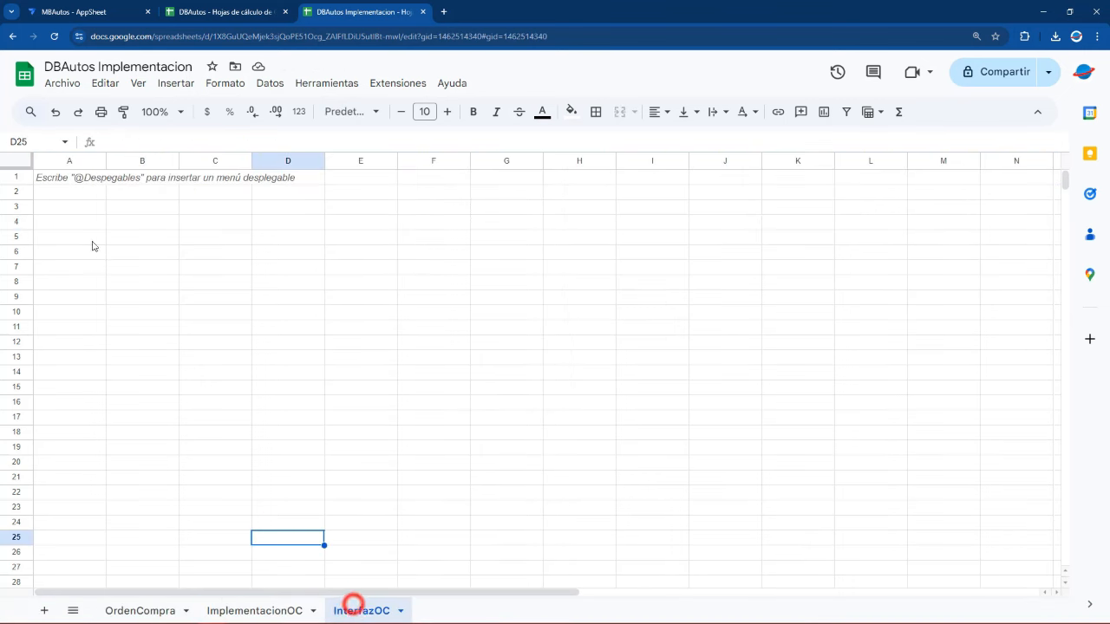
{"action": "left_click", "coordinate": [41, 225]}
{"action": "key", "text": "ctrl+v"}
{"action": "left_click_drag", "start_coordinate": [397, 161], "coordinate": [426, 160]}
{"action": "left_click", "coordinate": [444, 254]}
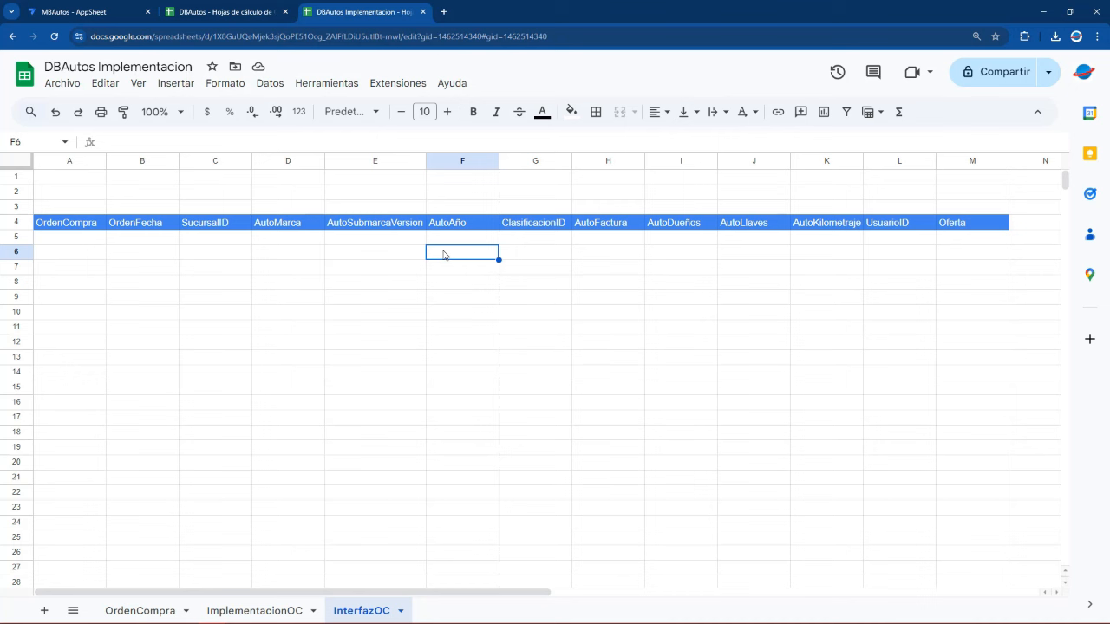
Copy the QUERY formula from cell A2 of ImplementacionOC into cell A5 of InterfazOC.
{"action": "left_click", "coordinate": [241, 611]}
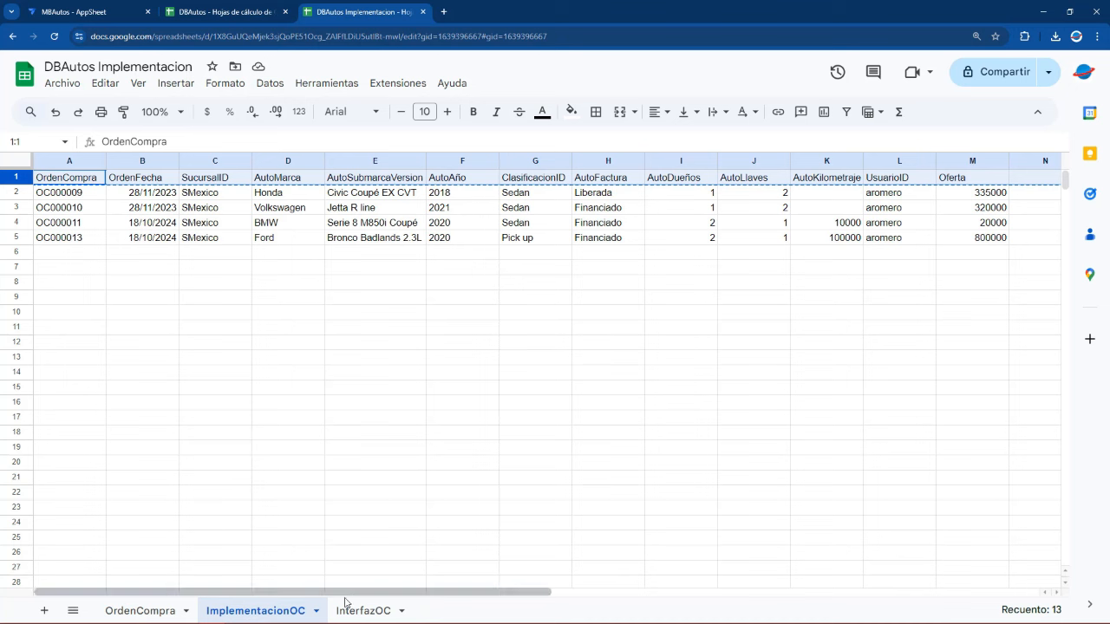
{"action": "left_click", "coordinate": [68, 193]}
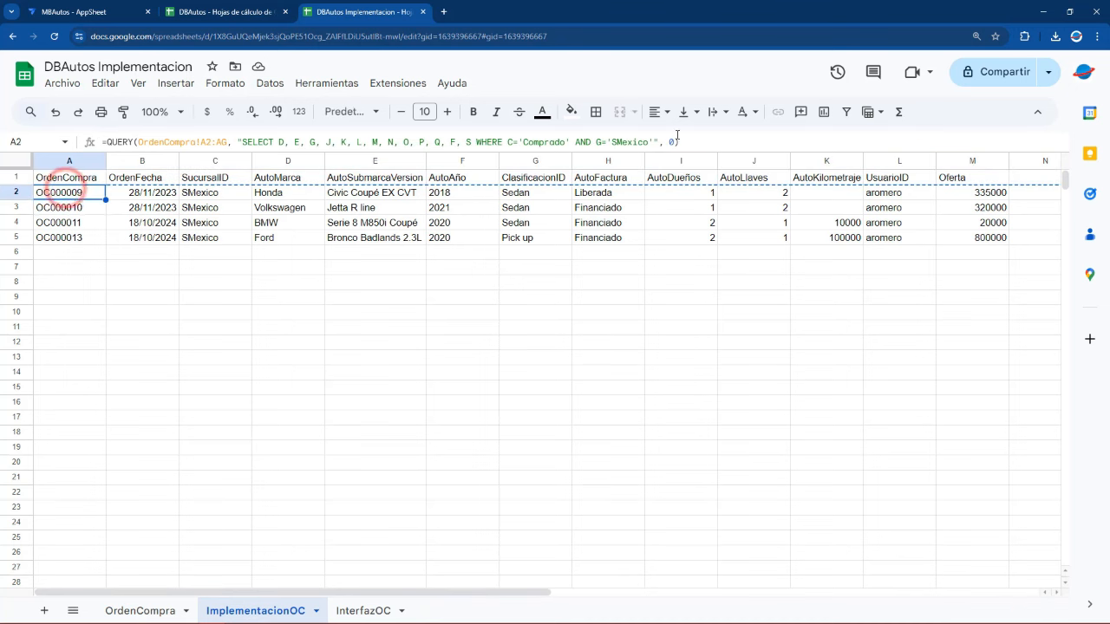
{"action": "left_click_drag", "start_coordinate": [694, 141], "coordinate": [70, 142]}
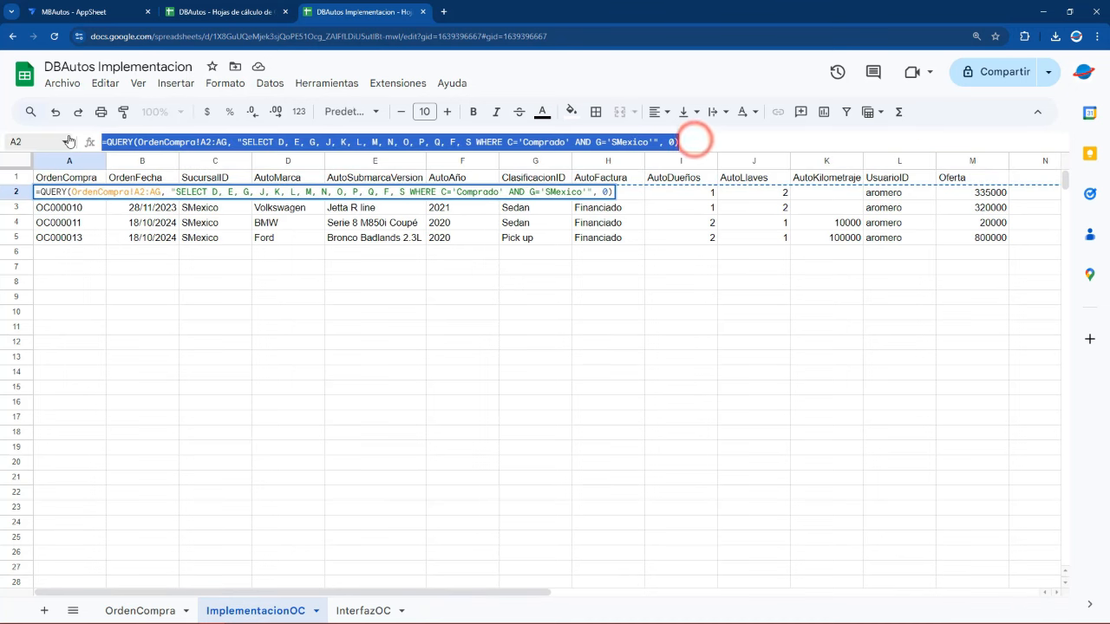
{"action": "left_click", "coordinate": [361, 610]}
{"action": "left_click", "coordinate": [50, 239]}
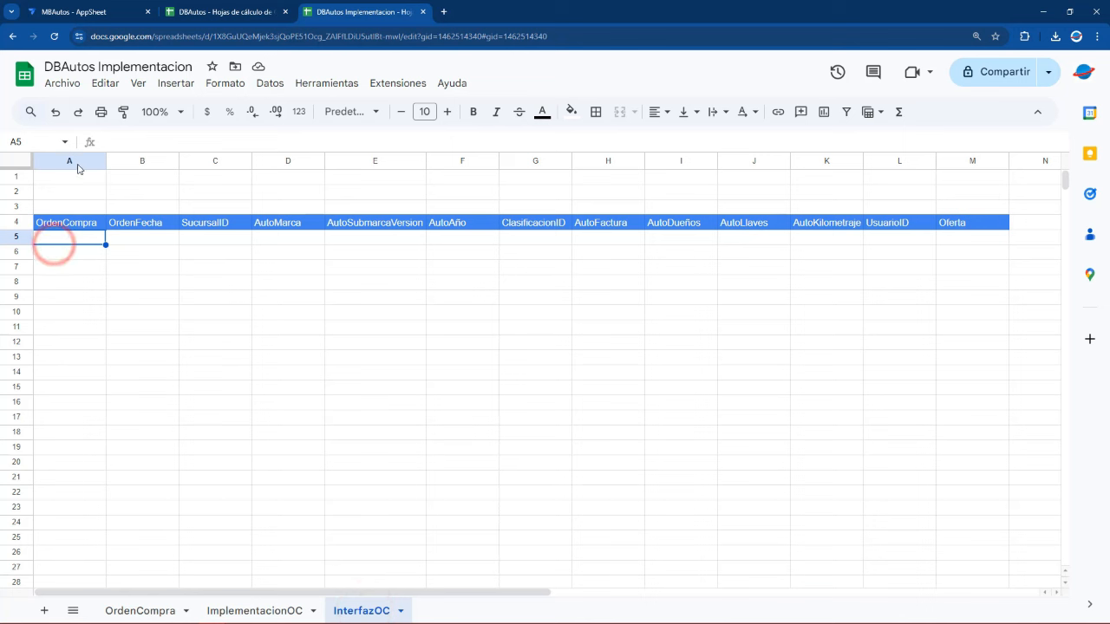
{"action": "left_click", "coordinate": [127, 142]}
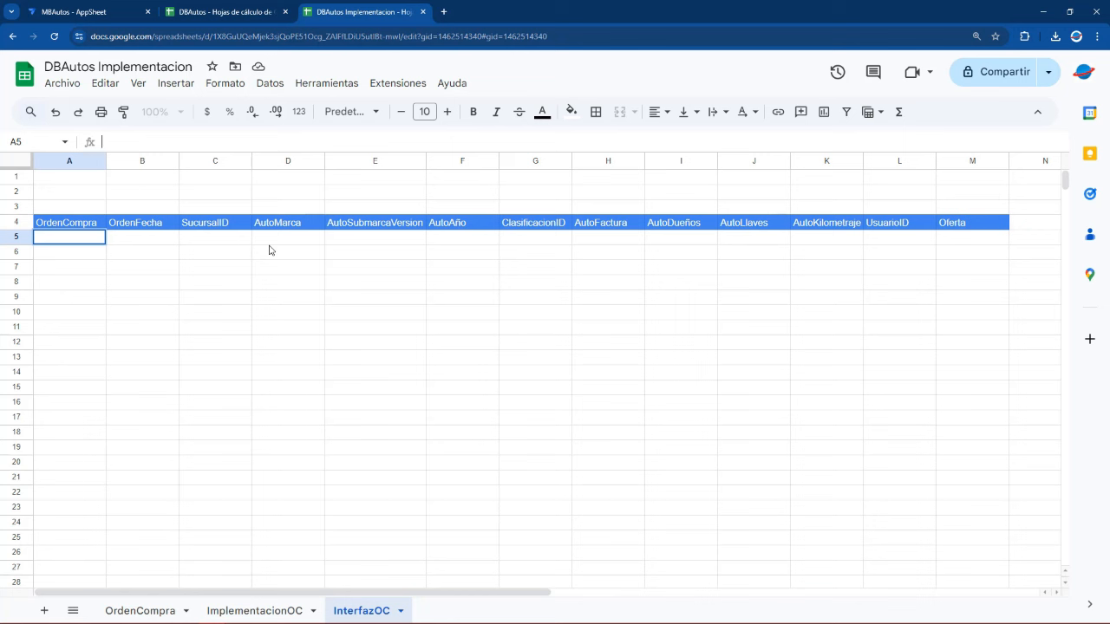
{"action": "left_click", "coordinate": [117, 142]}
{"action": "key", "text": "ctrl+v"}
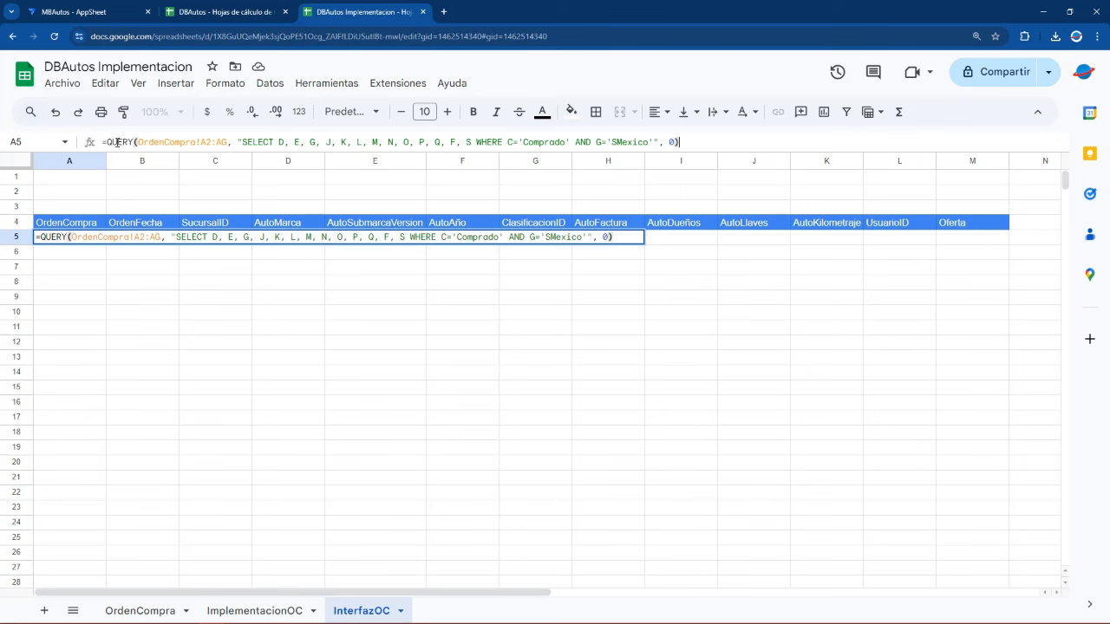
{"action": "key", "text": "Return"}
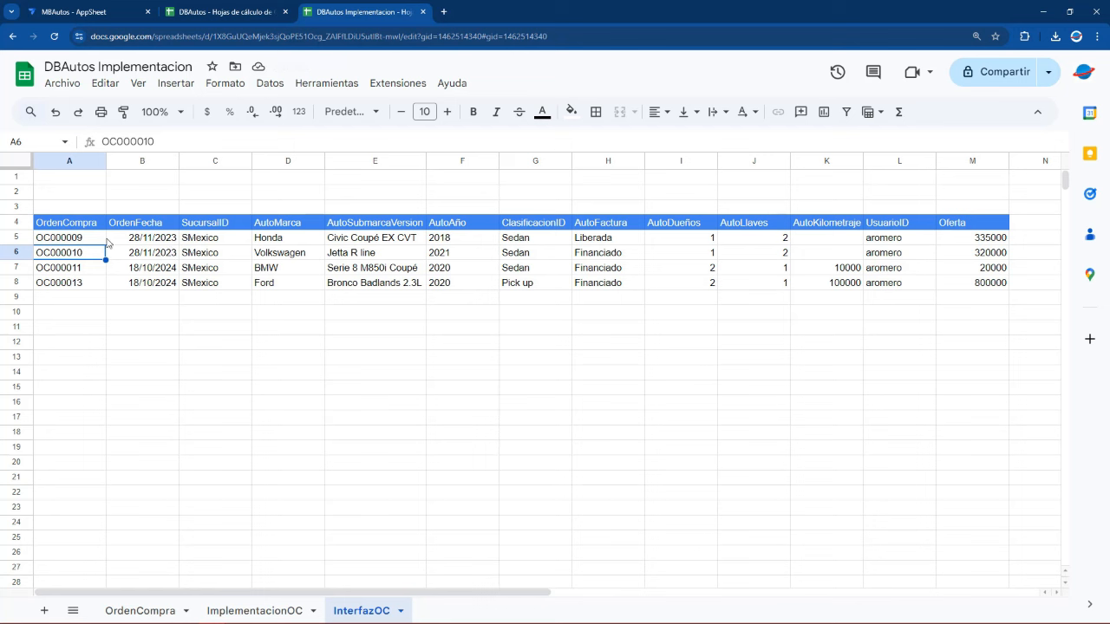
Enter the filter labels Status in A1 and Sucursal in A2 above the table.
{"action": "left_click", "coordinate": [81, 182]}
{"action": "type", "text": "Stat"}
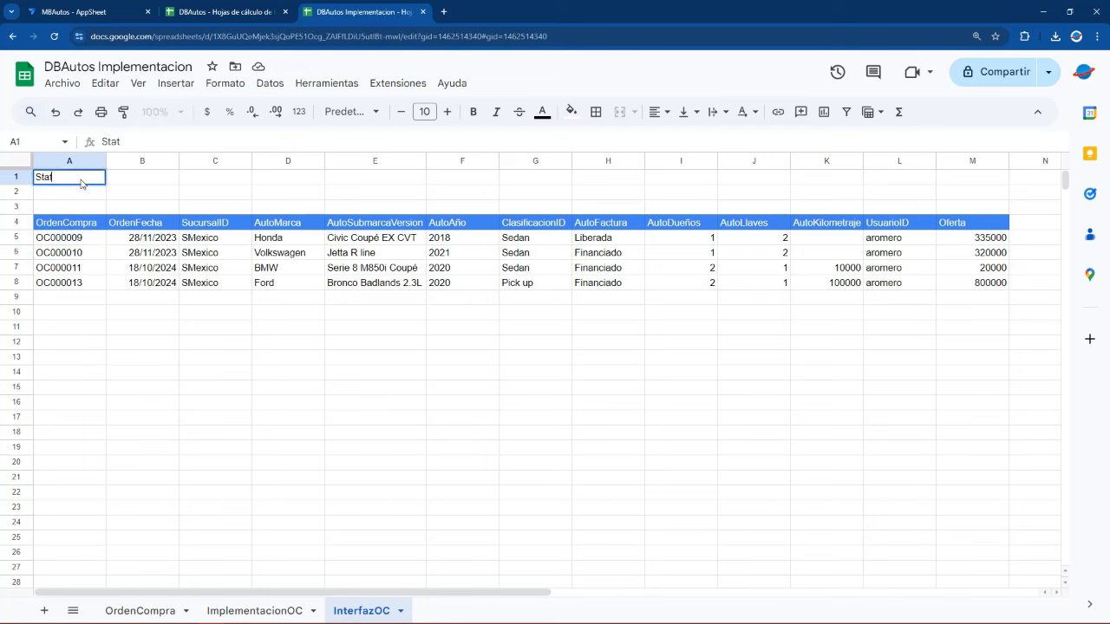
{"action": "type", "text": "us"}
{"action": "key", "text": "Return"}
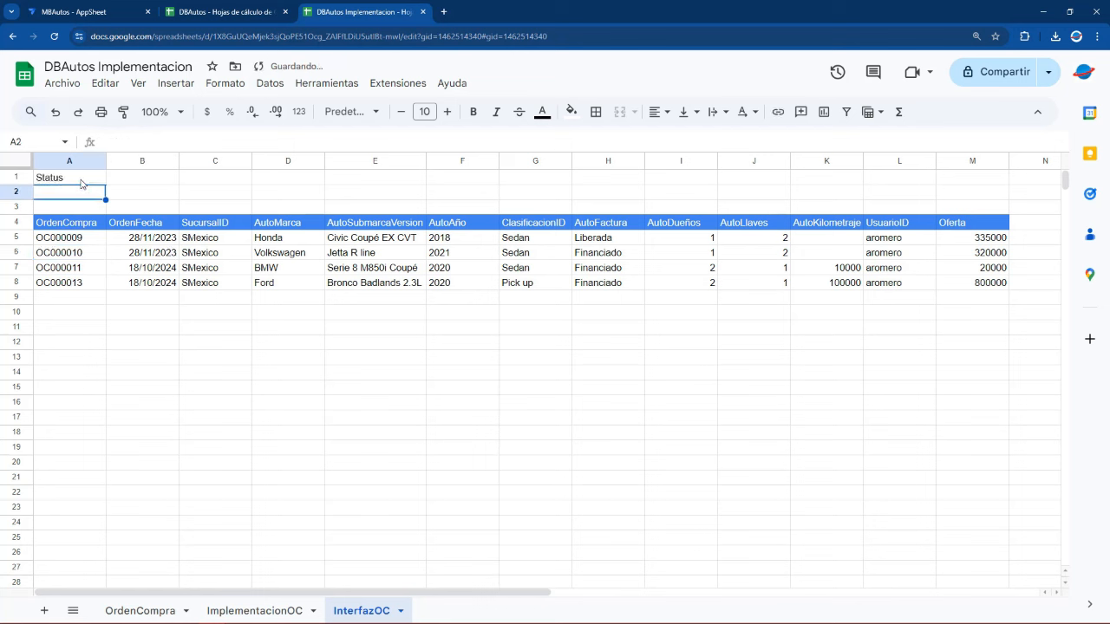
{"action": "type", "text": "Sucursal"}
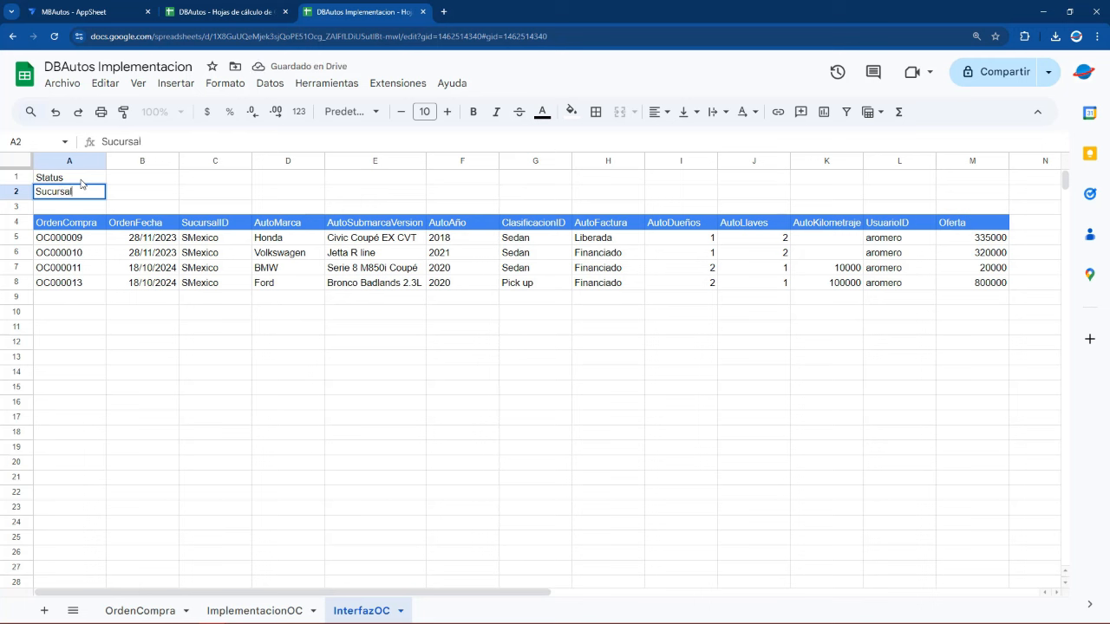
{"action": "key", "text": "Return"}
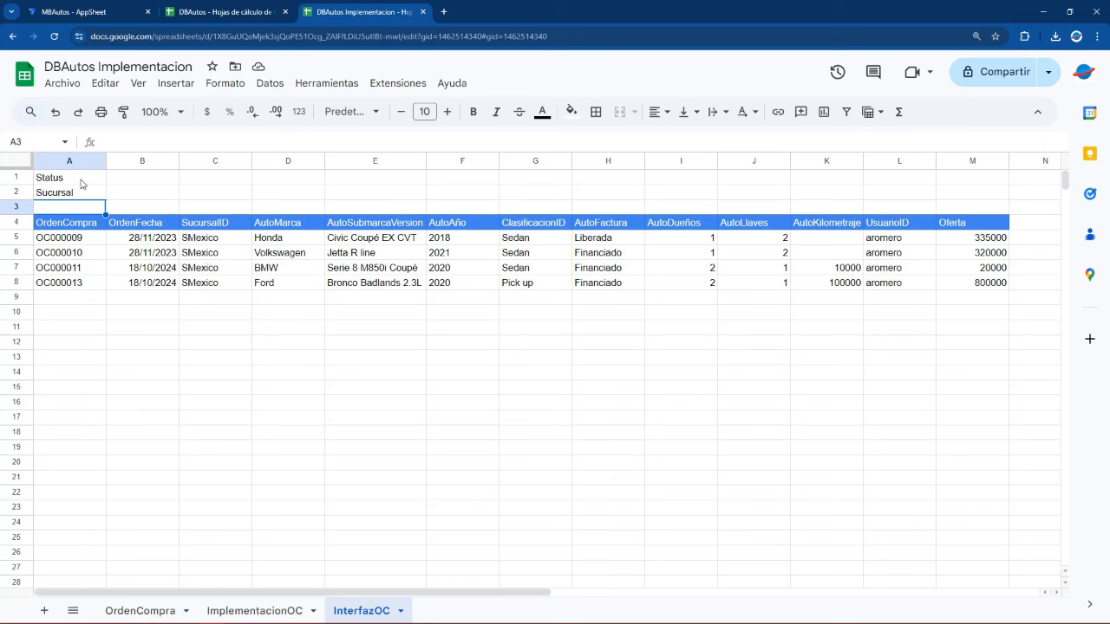
Examine the status criterion of the A5 query and the SucursalID column in ImplementacionOC.
{"action": "left_click", "coordinate": [84, 243]}
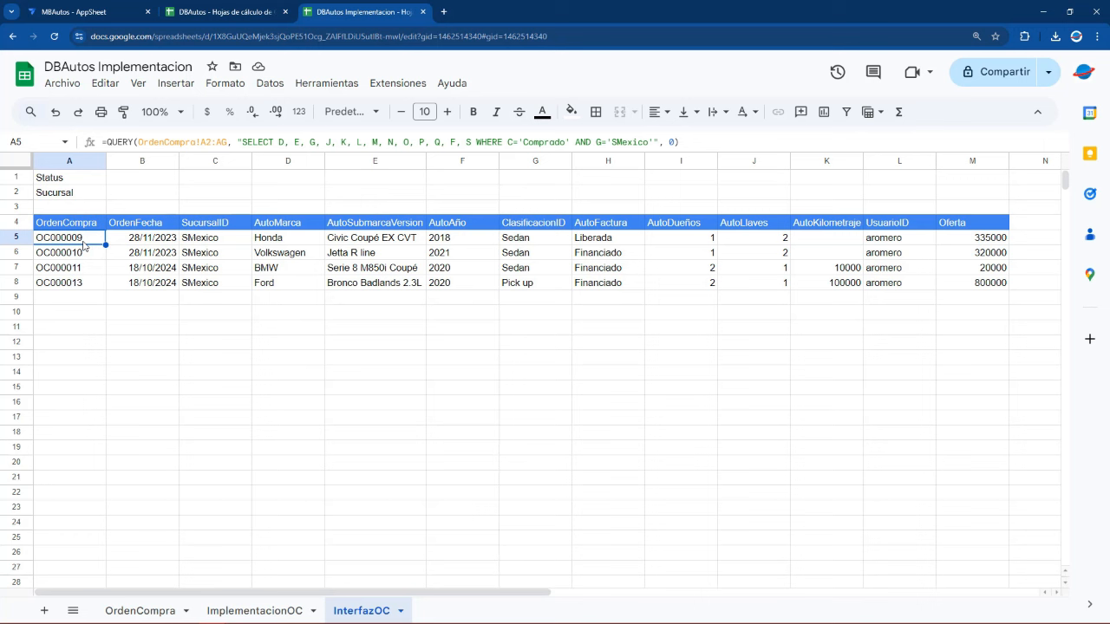
{"action": "double_click", "coordinate": [527, 141]}
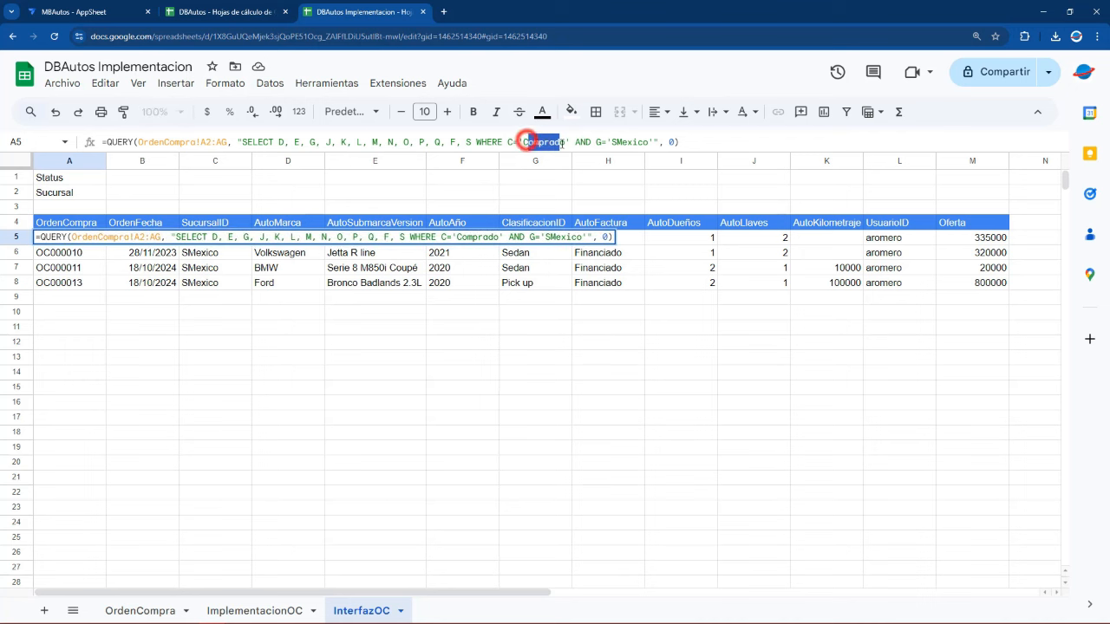
{"action": "left_click", "coordinate": [256, 612]}
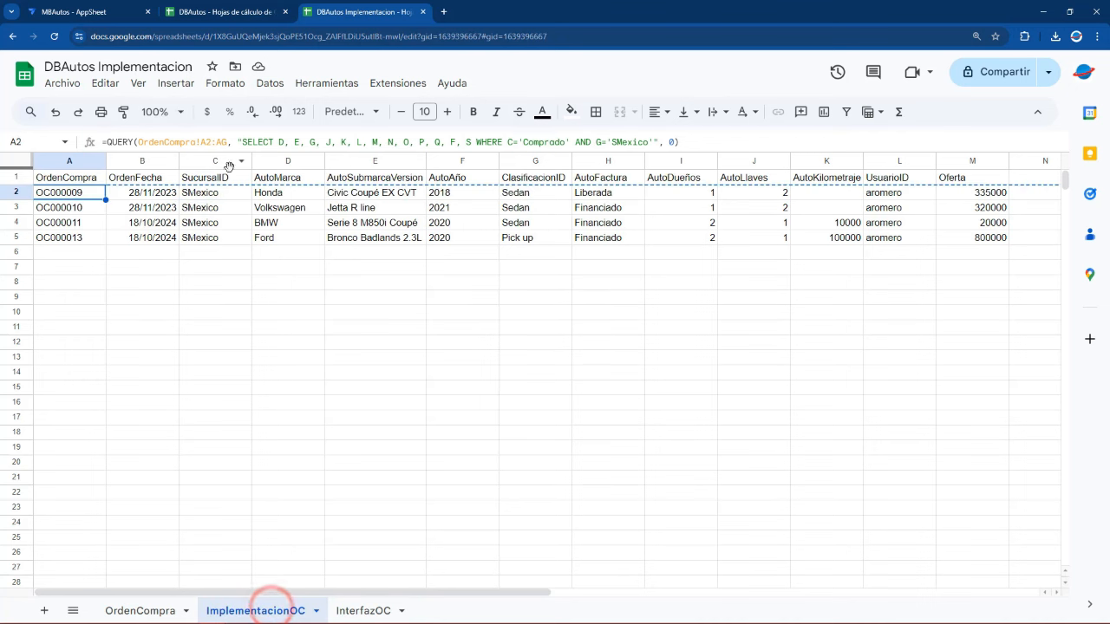
{"action": "left_click_drag", "start_coordinate": [224, 176], "coordinate": [226, 246]}
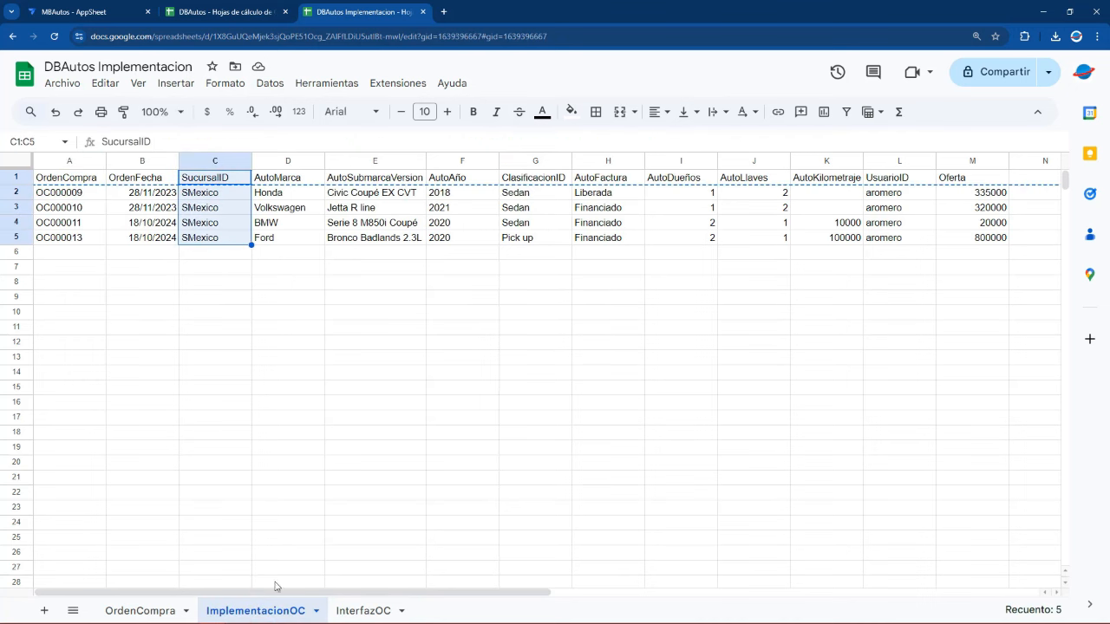
{"action": "left_click", "coordinate": [359, 611]}
{"action": "double_click", "coordinate": [529, 142]}
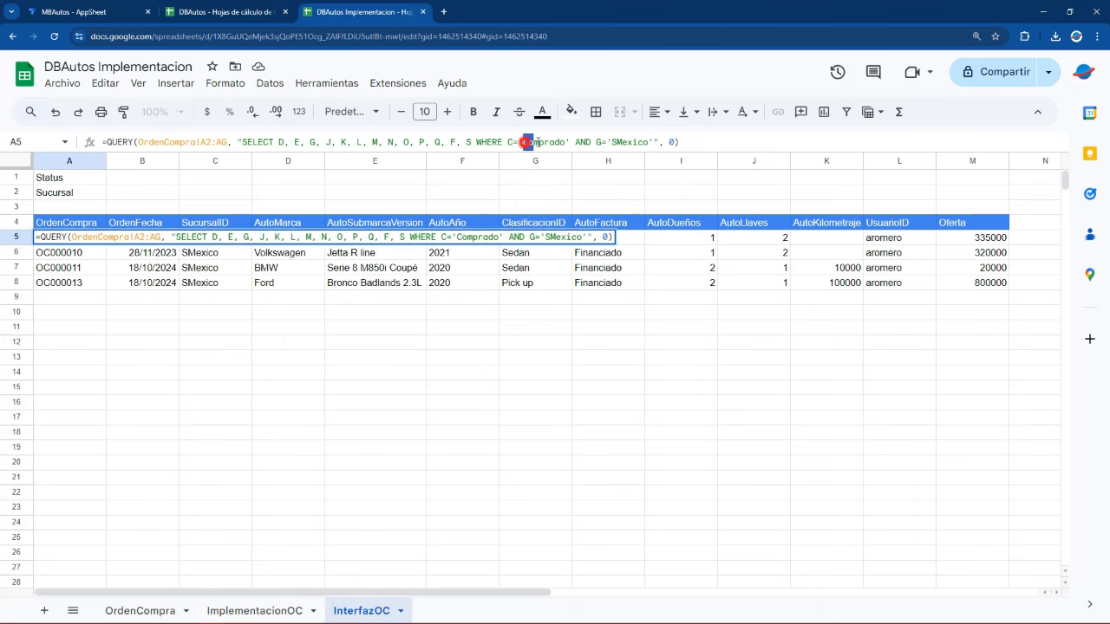
Examine the OrdenStatus values of all orders in the OrdenCompra sheet.
{"action": "left_click", "coordinate": [249, 609]}
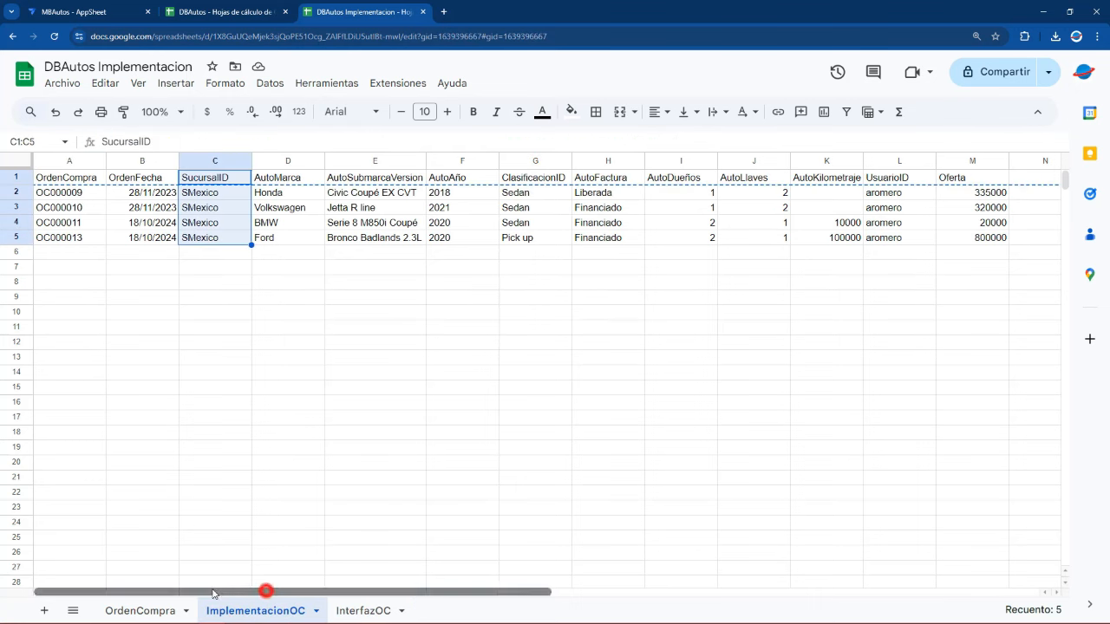
{"action": "left_click", "coordinate": [143, 611]}
{"action": "left_click_drag", "start_coordinate": [199, 591], "coordinate": [126, 592]}
{"action": "scroll", "coordinate": [205, 209], "scroll_direction": "up", "scroll_amount": 3}
{"action": "scroll", "coordinate": [204, 209], "scroll_direction": "up", "scroll_amount": 6}
{"action": "left_click", "coordinate": [238, 247]}
{"action": "scroll", "coordinate": [237, 250], "scroll_direction": "up", "scroll_amount": 10}
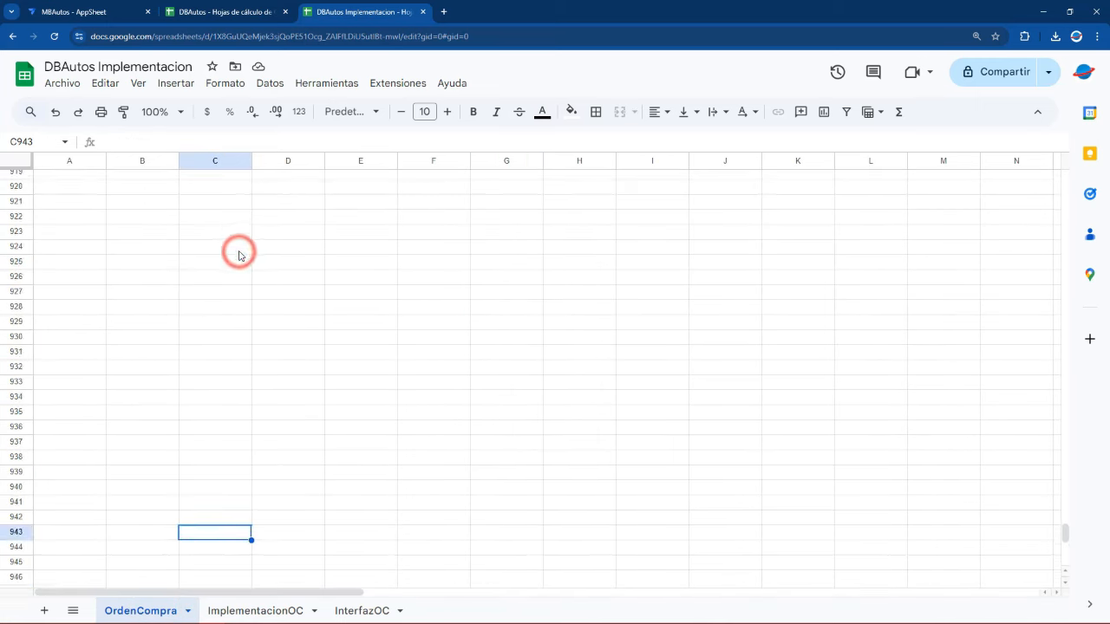
{"action": "left_click_drag", "start_coordinate": [1065, 528], "coordinate": [1065, 178]}
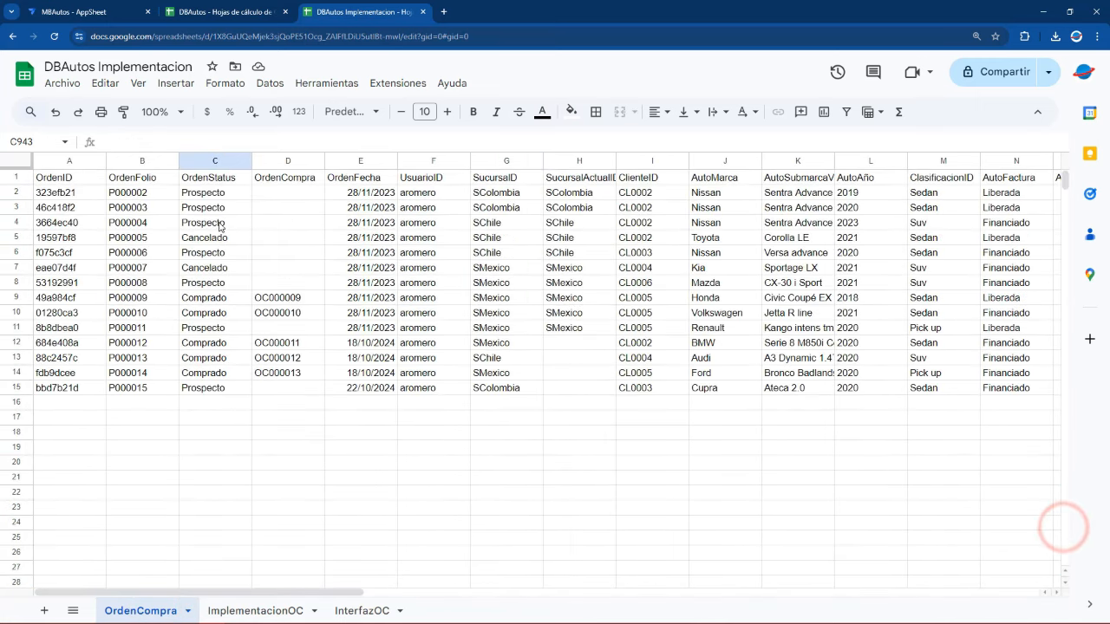
{"action": "left_click_drag", "start_coordinate": [223, 194], "coordinate": [233, 388]}
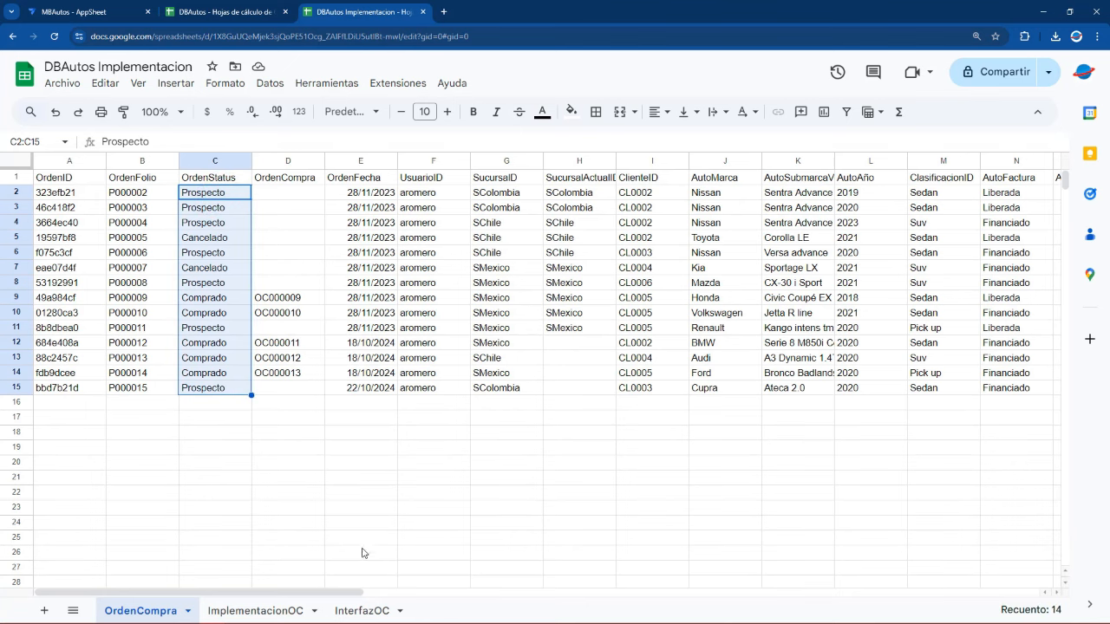
Move the InterfazOC sheet between OrdenCompra and ImplementacionOC.
{"action": "left_click", "coordinate": [368, 611]}
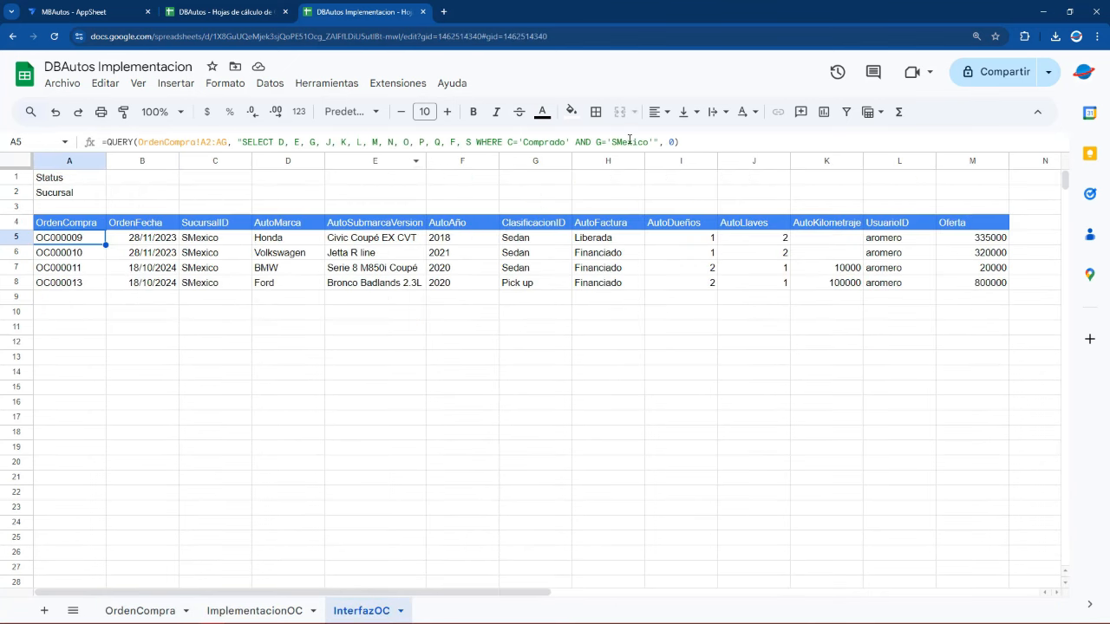
{"action": "left_click_drag", "start_coordinate": [362, 612], "coordinate": [248, 610]}
{"action": "left_click", "coordinate": [159, 612]}
{"action": "left_click", "coordinate": [227, 614]}
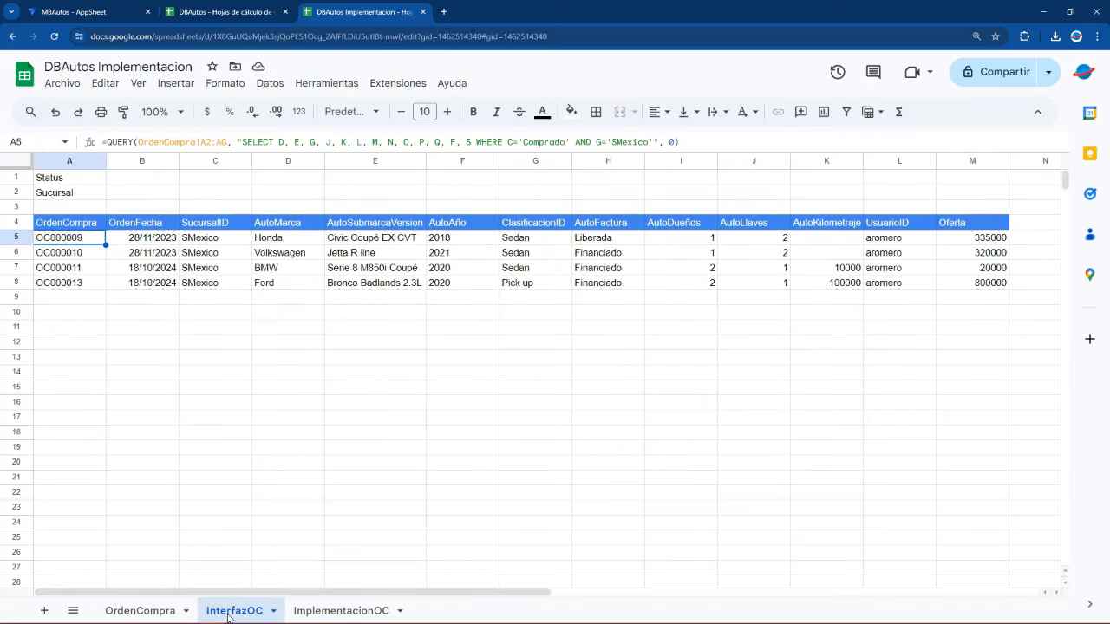
Replace Comprado in the A5 query's status condition with the concatenation placeholder "& &" inside the single quotes.
{"action": "left_click", "coordinate": [565, 143]}
{"action": "key", "text": "BackSpace"}
{"action": "key", "text": "BackSpace"}
{"action": "key", "text": "BackSpace"}
{"action": "key", "text": "BackSpace"}
{"action": "key", "text": "BackSpace"}
{"action": "key", "text": "BackSpace"}
{"action": "key", "text": "BackSpace"}
{"action": "key", "text": "BackSpace"}
{"action": "type", "text": "\"\""}
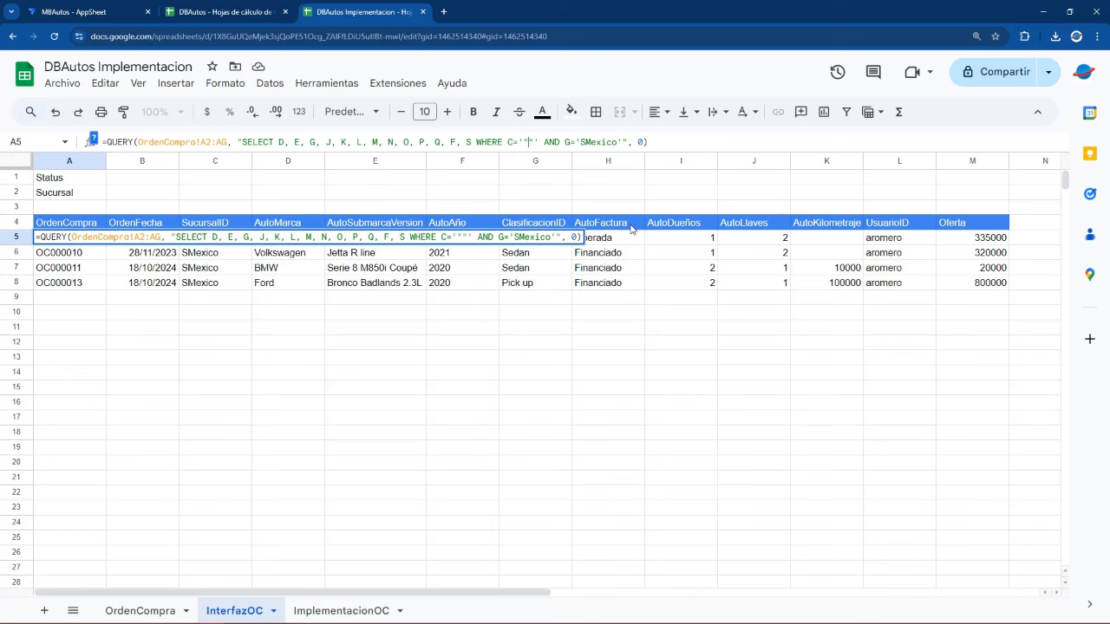
{"action": "type", "text": "&&"}
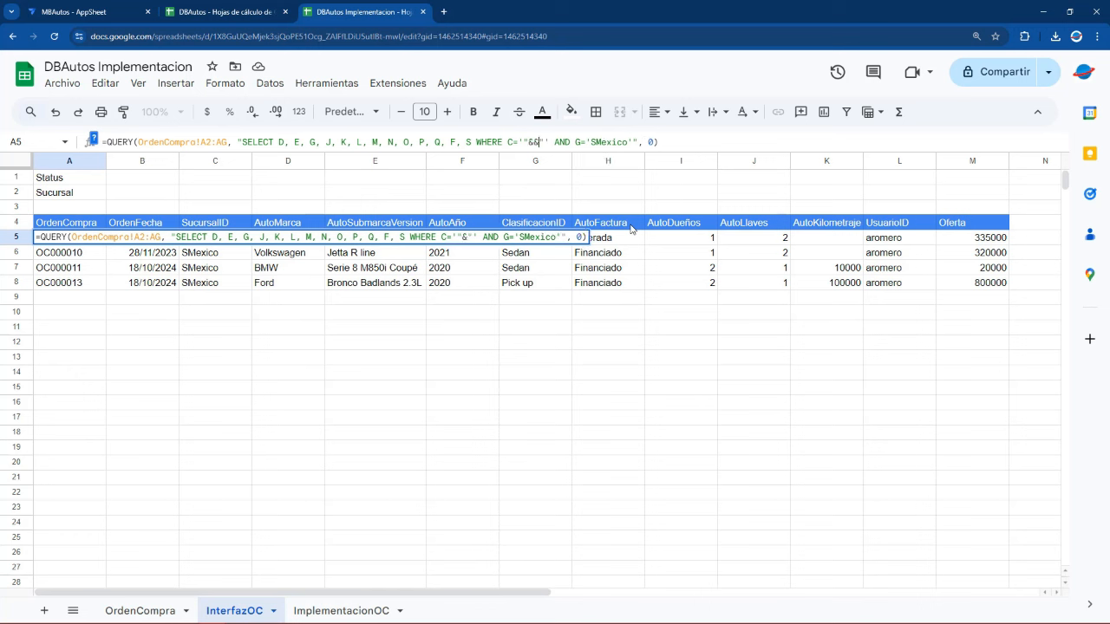
{"action": "key", "text": "Left"}
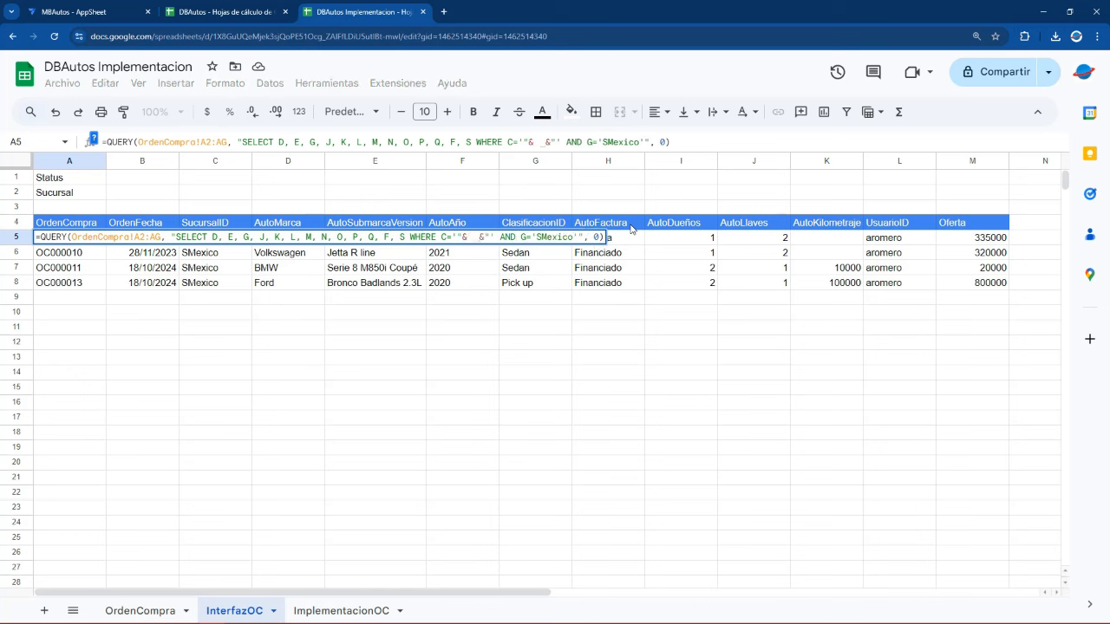
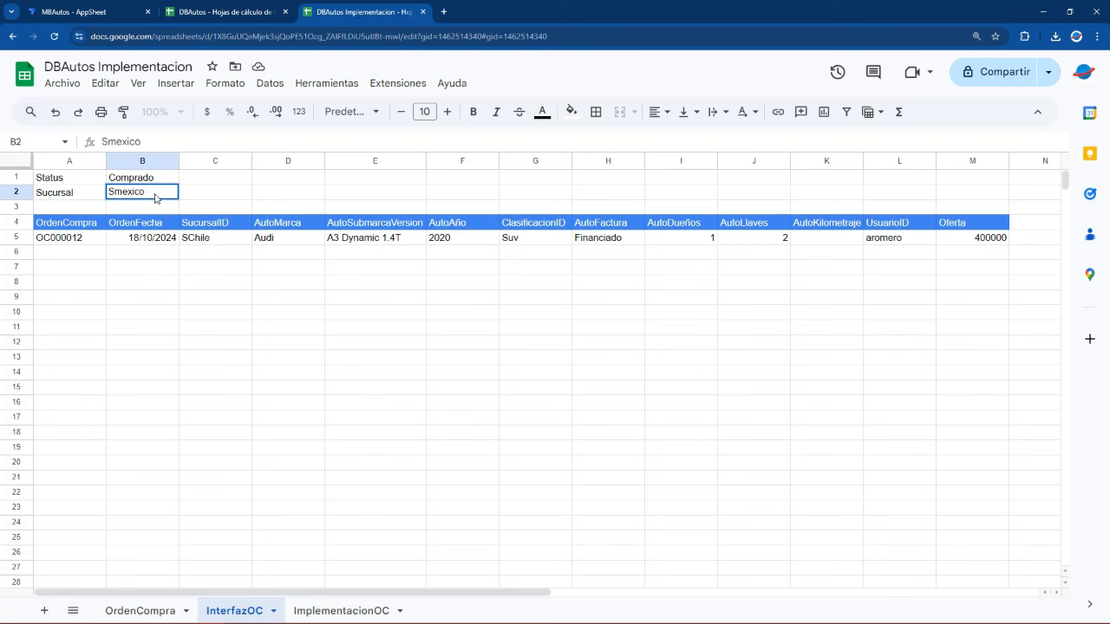
Enter the branch criterion in B2 as SMexico, correcting the capitalization of Smexico.
{"action": "key", "text": "Return"}
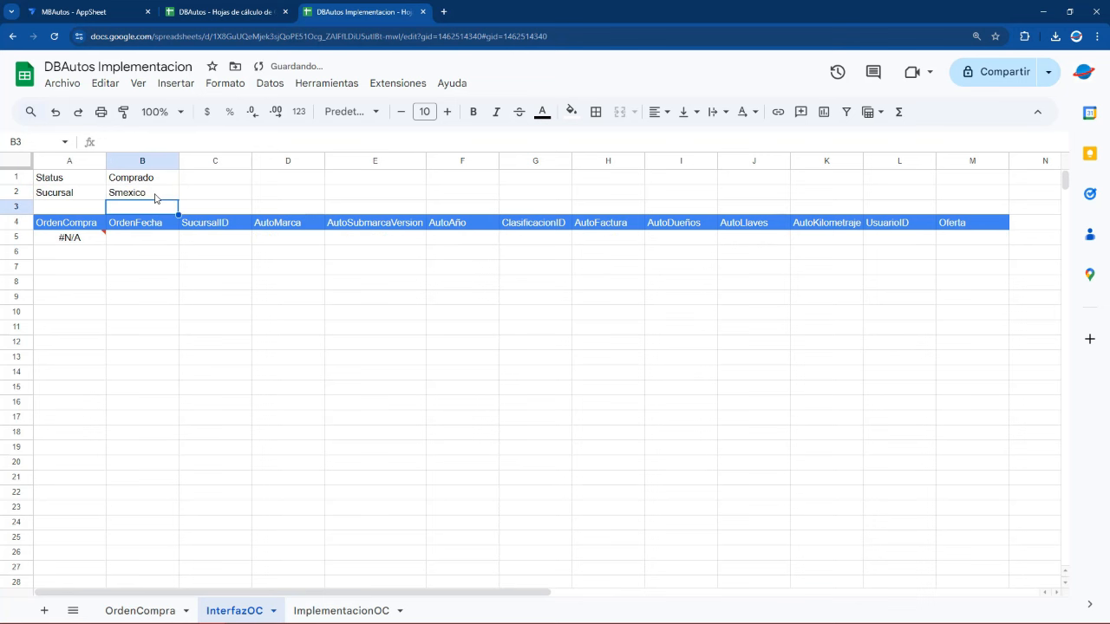
{"action": "left_click", "coordinate": [152, 194]}
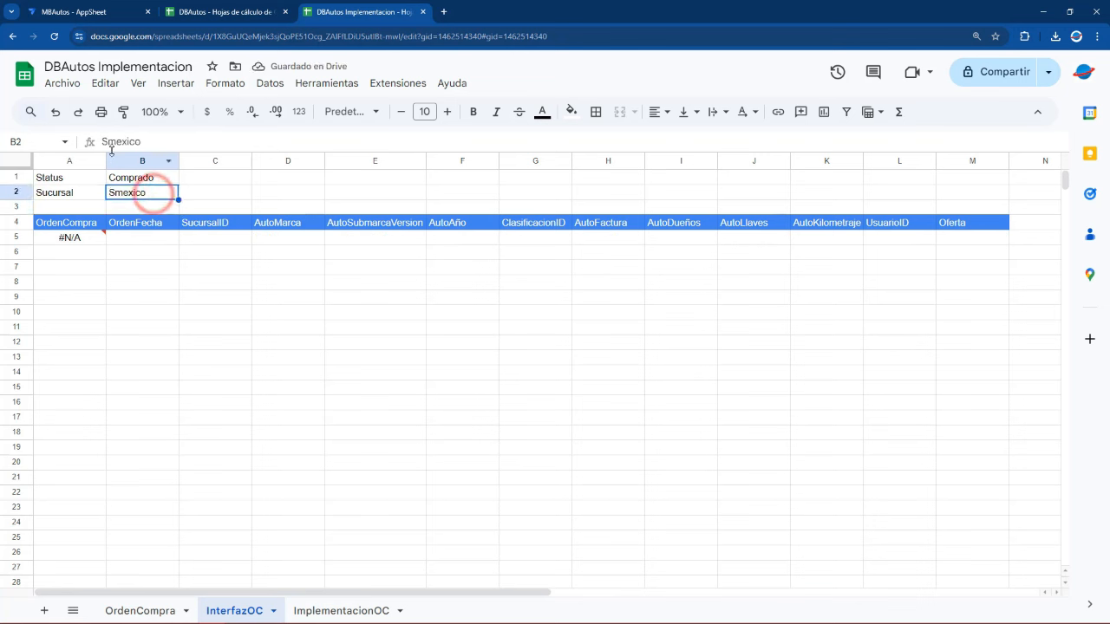
{"action": "left_click", "coordinate": [119, 142]}
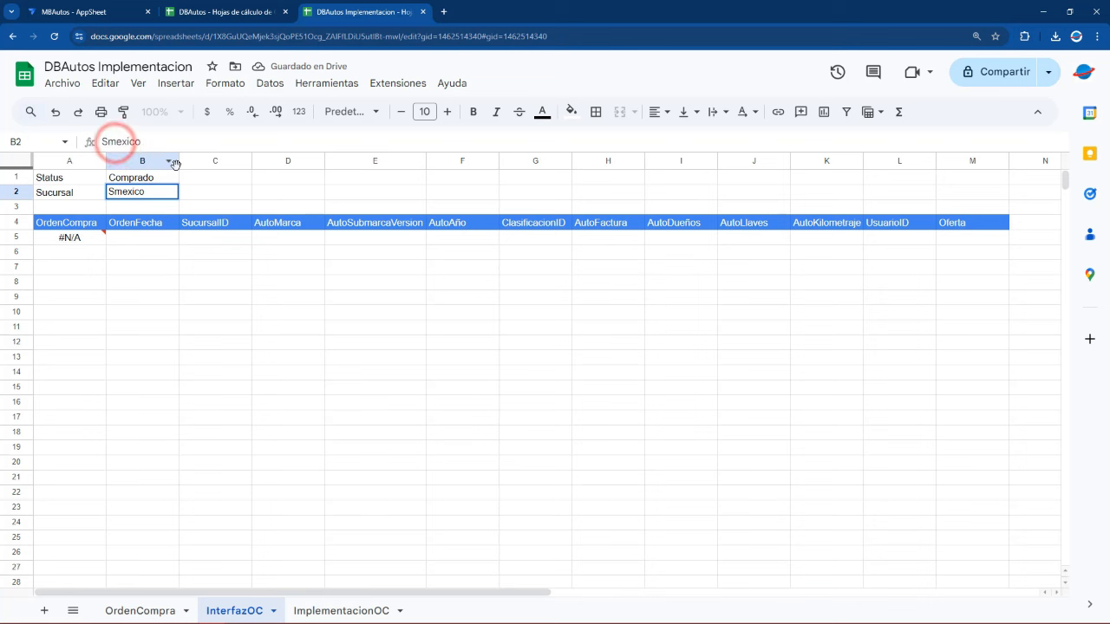
{"action": "key", "text": "BackSpace"}
{"action": "type", "text": "M"}
{"action": "key", "text": "Return"}
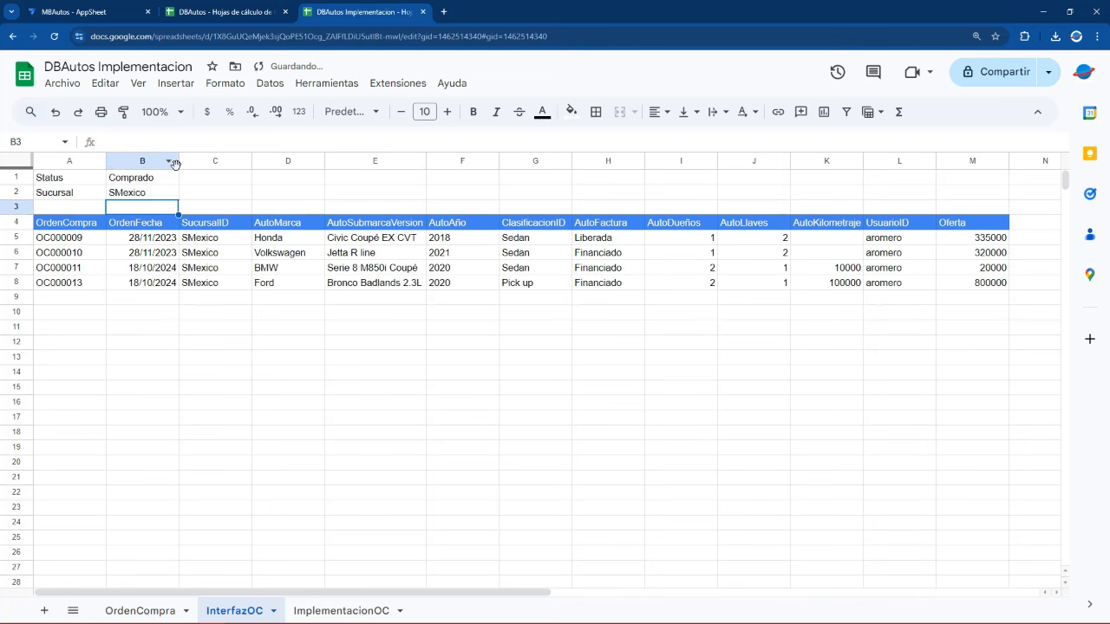
Clear the status criterion in B1 and add a data validation rule to that cell as a dropdown from a range.
{"action": "left_click", "coordinate": [169, 179]}
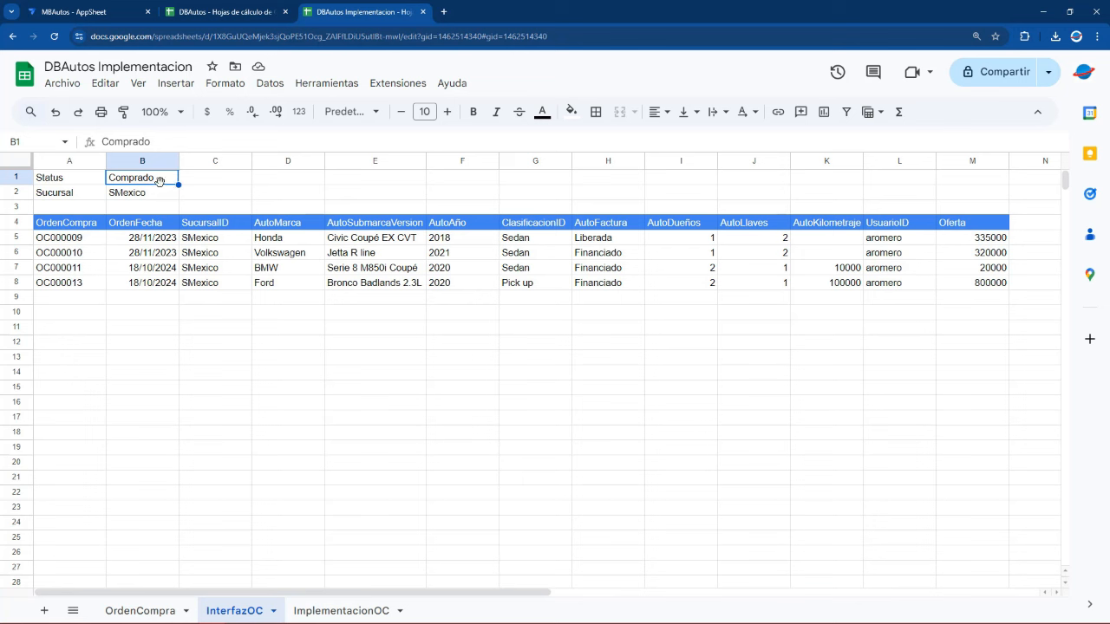
{"action": "key", "text": "Delete"}
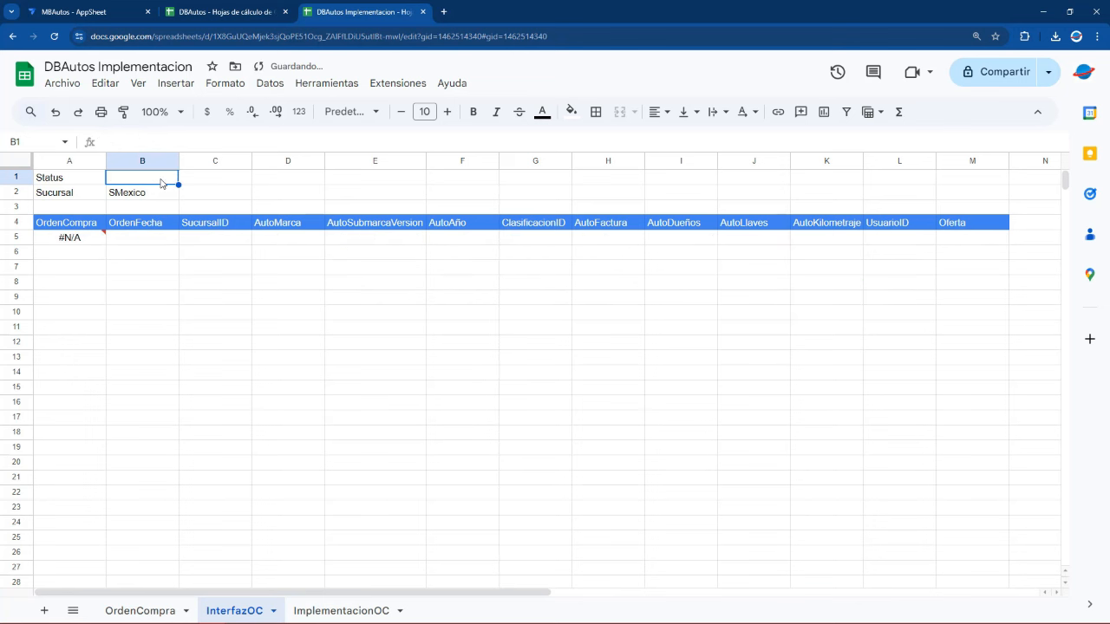
{"action": "left_click", "coordinate": [144, 280]}
{"action": "left_click", "coordinate": [137, 182]}
{"action": "left_click", "coordinate": [269, 83]}
{"action": "left_click", "coordinate": [317, 402]}
{"action": "left_click", "coordinate": [942, 158]}
{"action": "left_click", "coordinate": [919, 242]}
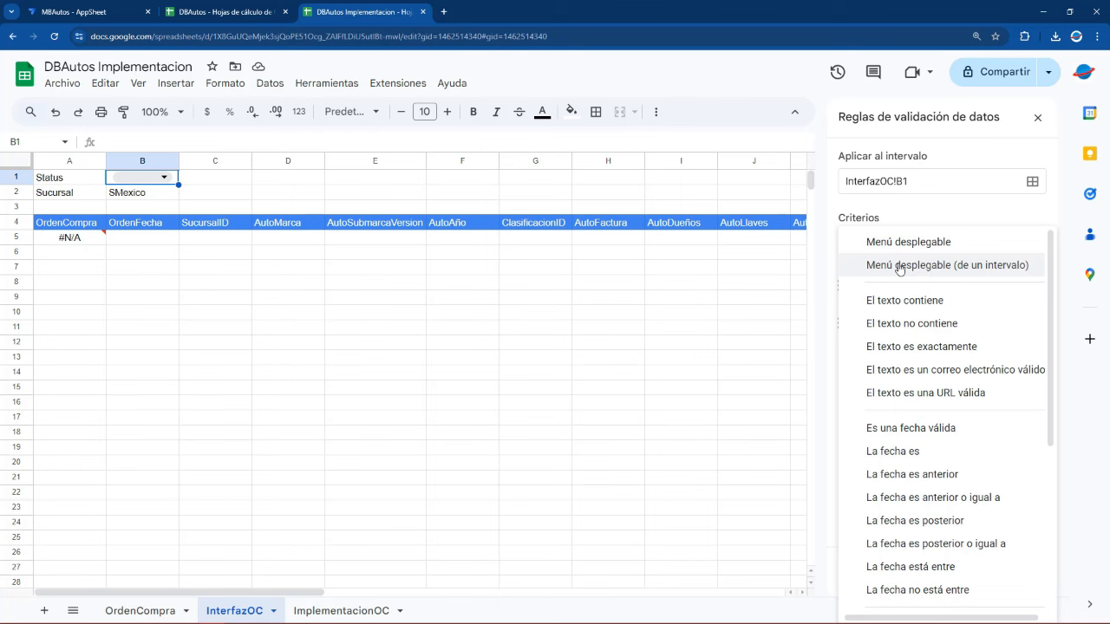
{"action": "left_click", "coordinate": [899, 266]}
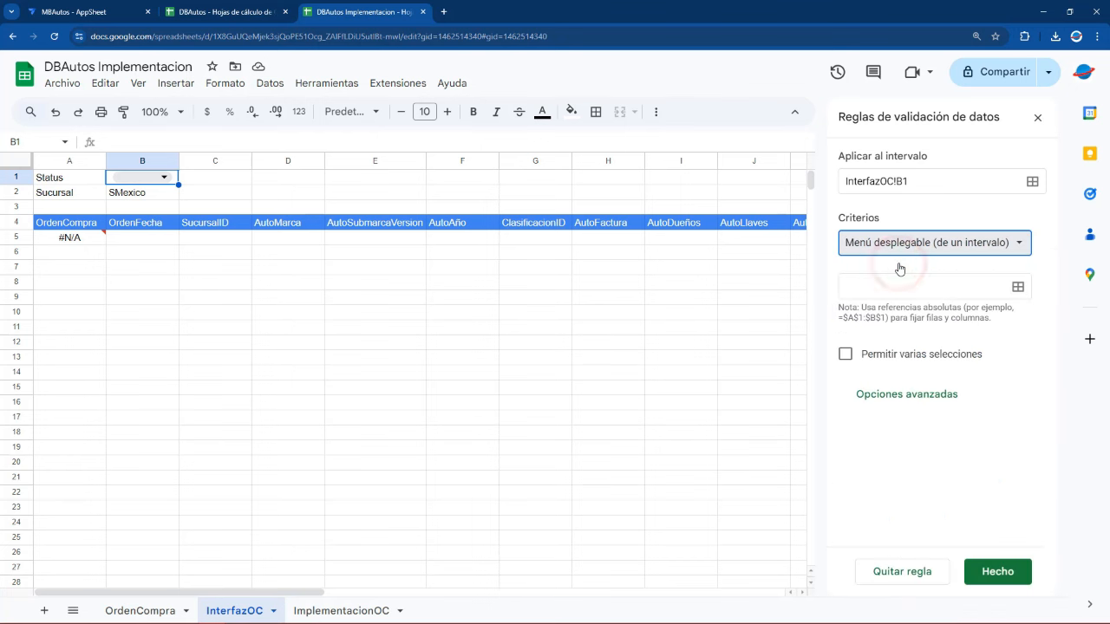
Set the B1 dropdown's source range to the OrdenStatus values, OrdenCompra!C2:C1000000.
{"action": "left_click", "coordinate": [1020, 293]}
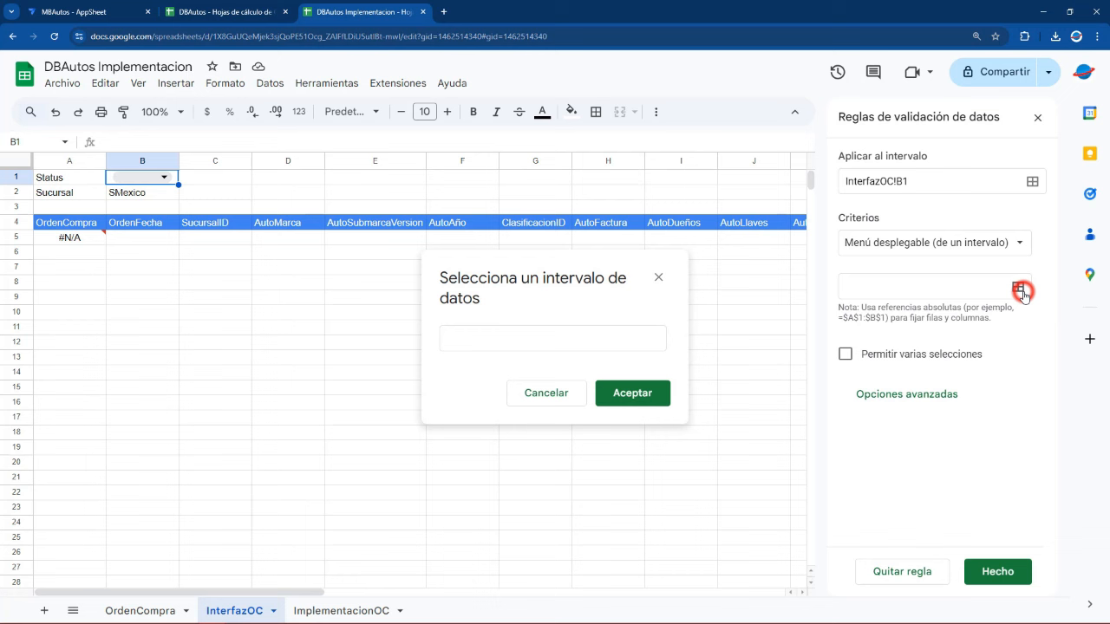
{"action": "left_click", "coordinate": [570, 337]}
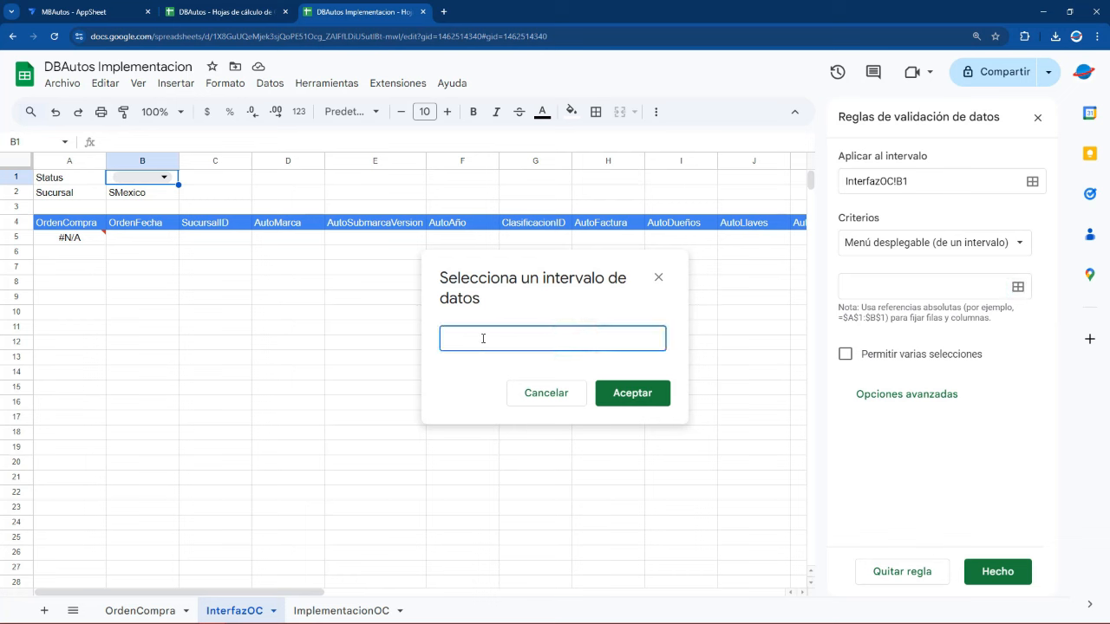
{"action": "left_click", "coordinate": [151, 611]}
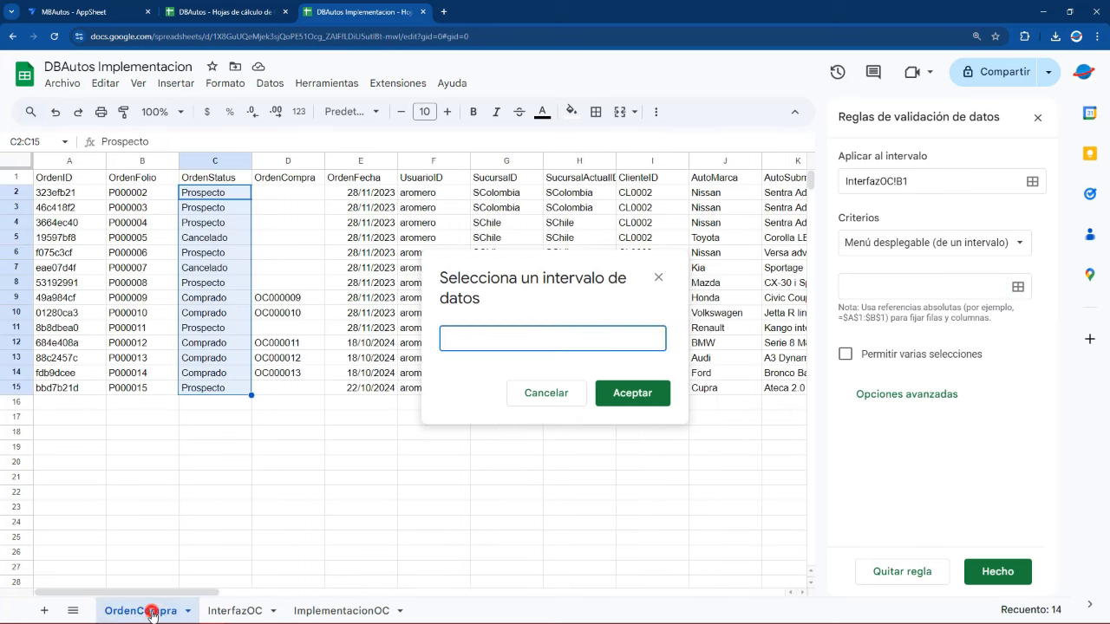
{"action": "left_click", "coordinate": [214, 192]}
{"action": "key", "text": "ctrl+shift+Down"}
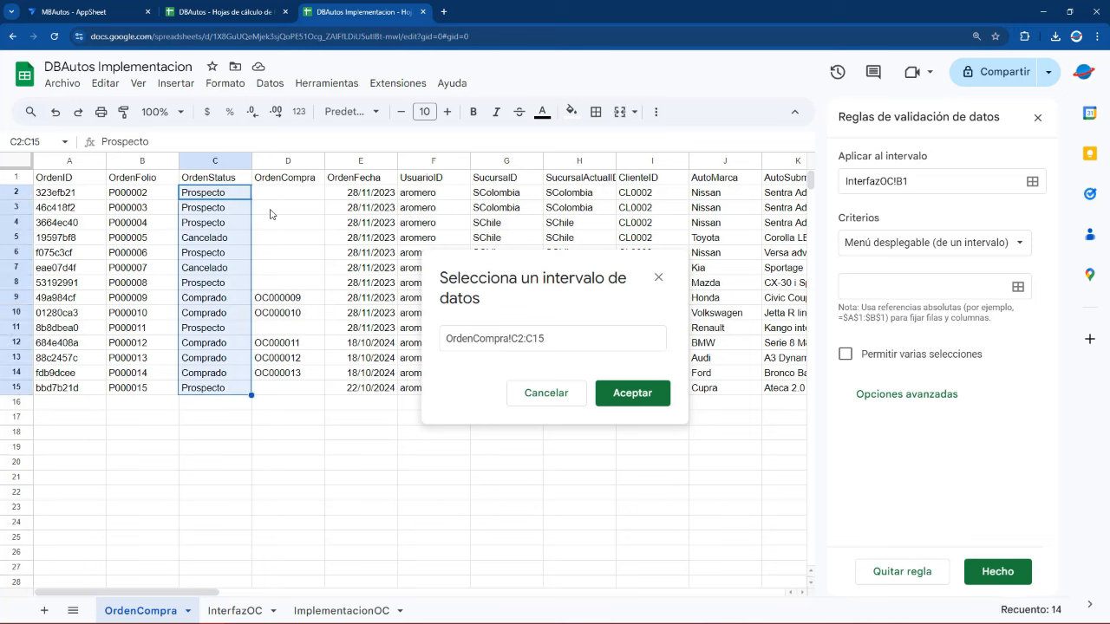
{"action": "left_click", "coordinate": [573, 339]}
{"action": "key", "text": "BackSpace"}
{"action": "type", "text": "000000"}
{"action": "left_click", "coordinate": [632, 394]}
Color the status options light blue for Prospecto, red for Cancelado and light green for Comprado, and save the B1 rule.
{"action": "left_click", "coordinate": [860, 318]}
{"action": "left_click", "coordinate": [976, 371]}
{"action": "left_click", "coordinate": [859, 356]}
{"action": "left_click", "coordinate": [879, 433]}
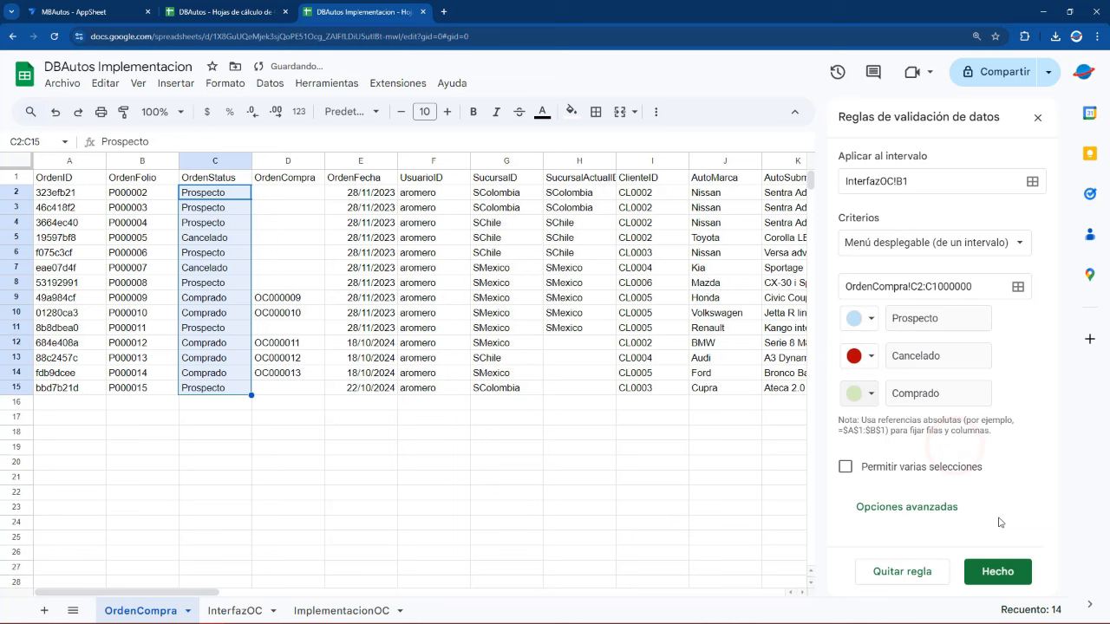
{"action": "left_click", "coordinate": [998, 571]}
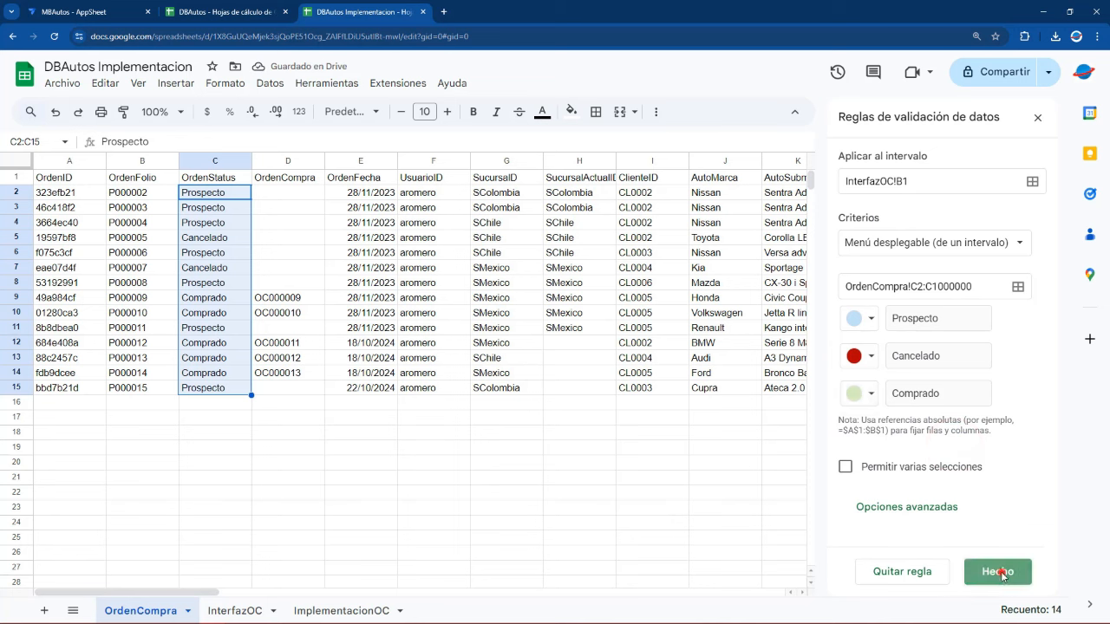
Choose Comprado in the status dropdown in B1 of the InterfazOC sheet.
{"action": "left_click", "coordinate": [239, 610]}
{"action": "left_click", "coordinate": [164, 178]}
{"action": "left_click", "coordinate": [143, 238]}
Fit column B's width to its content and make the Status and Sucursal labels in A1:A2 bold.
{"action": "double_click", "coordinate": [178, 161]}
{"action": "left_click_drag", "start_coordinate": [62, 178], "coordinate": [62, 193]}
{"action": "left_click", "coordinate": [472, 112]}
{"action": "left_click", "coordinate": [356, 197]}
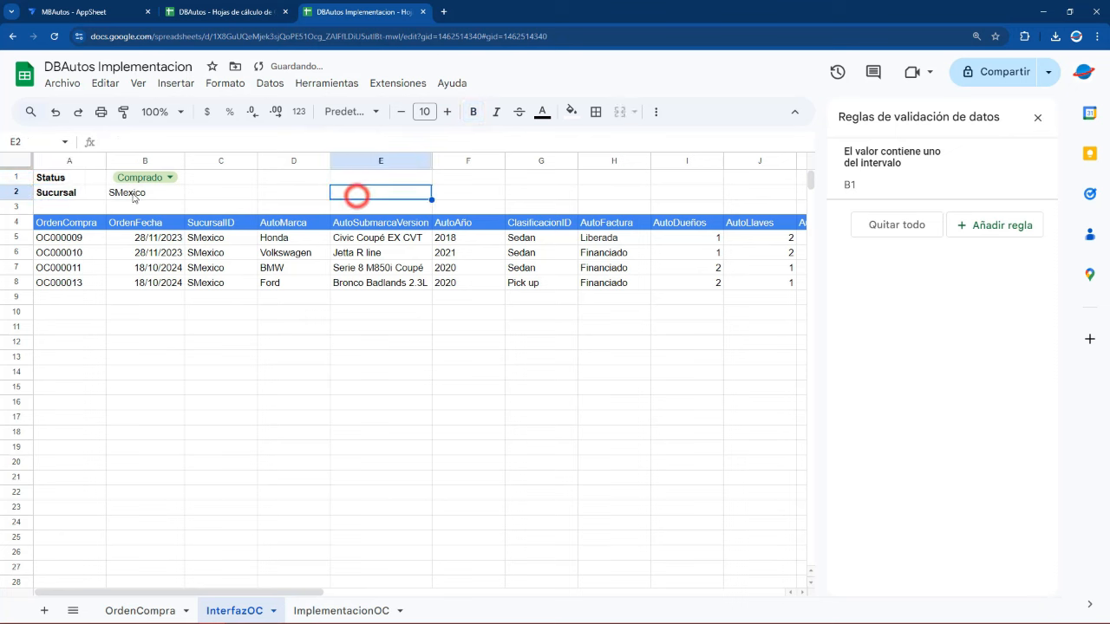
Clear the branch criterion in B2 and add a data validation rule to that cell as a dropdown from a range.
{"action": "left_click", "coordinate": [133, 193]}
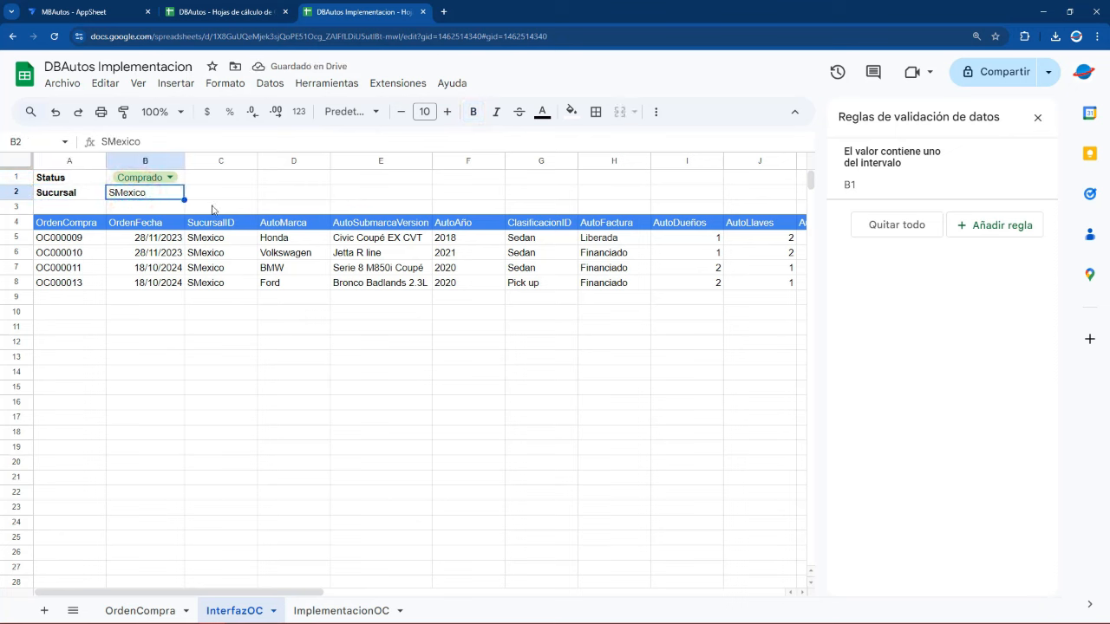
{"action": "key", "text": "Delete"}
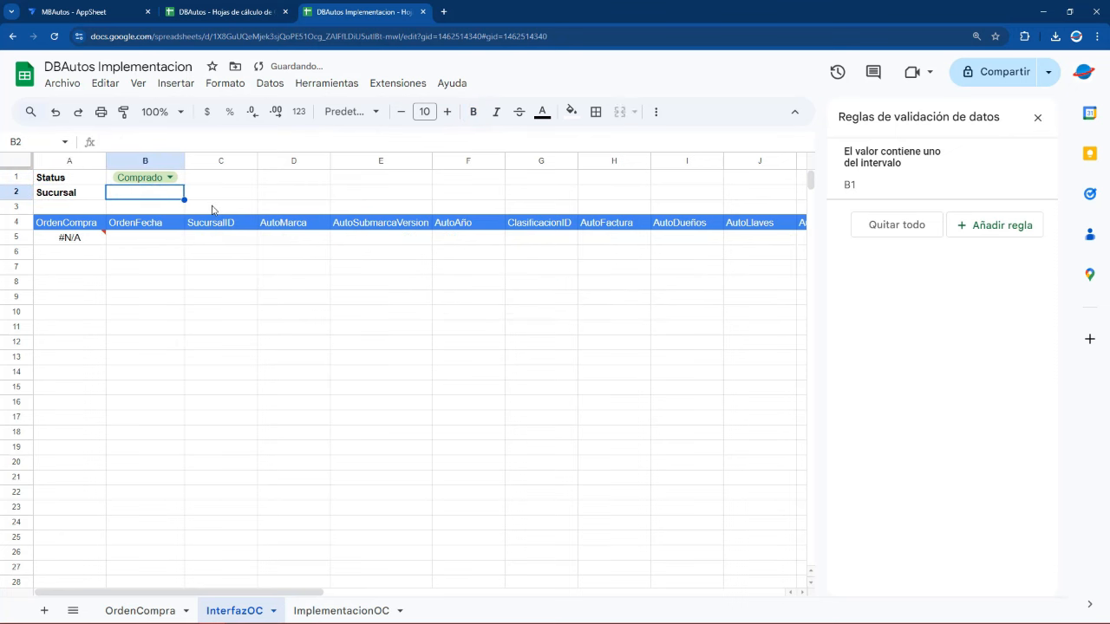
{"action": "left_click", "coordinate": [995, 225]}
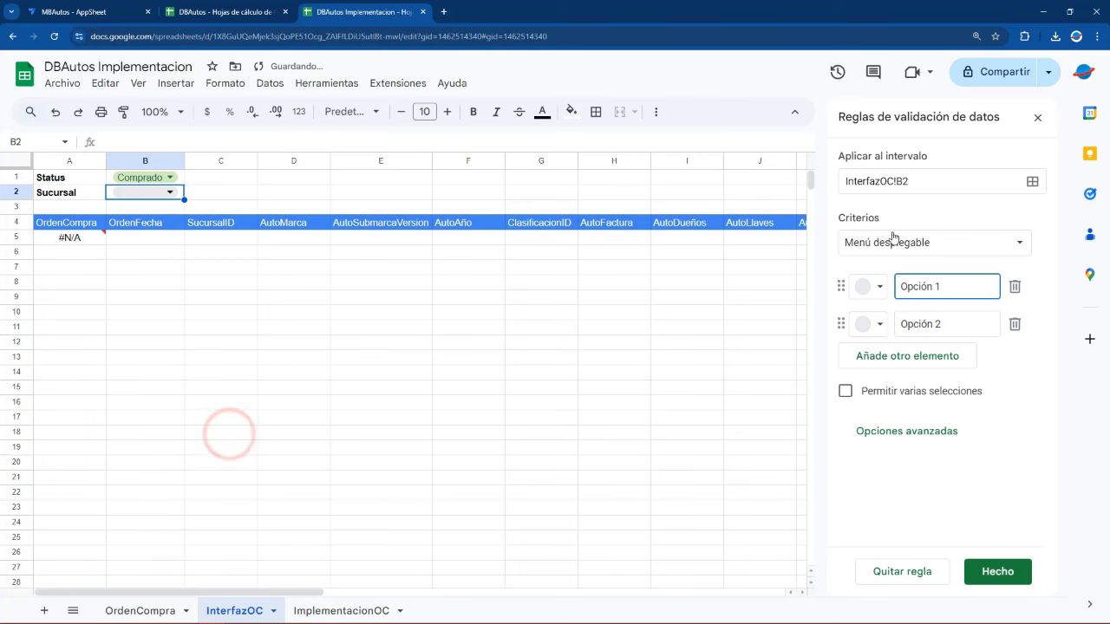
{"action": "left_click", "coordinate": [969, 251]}
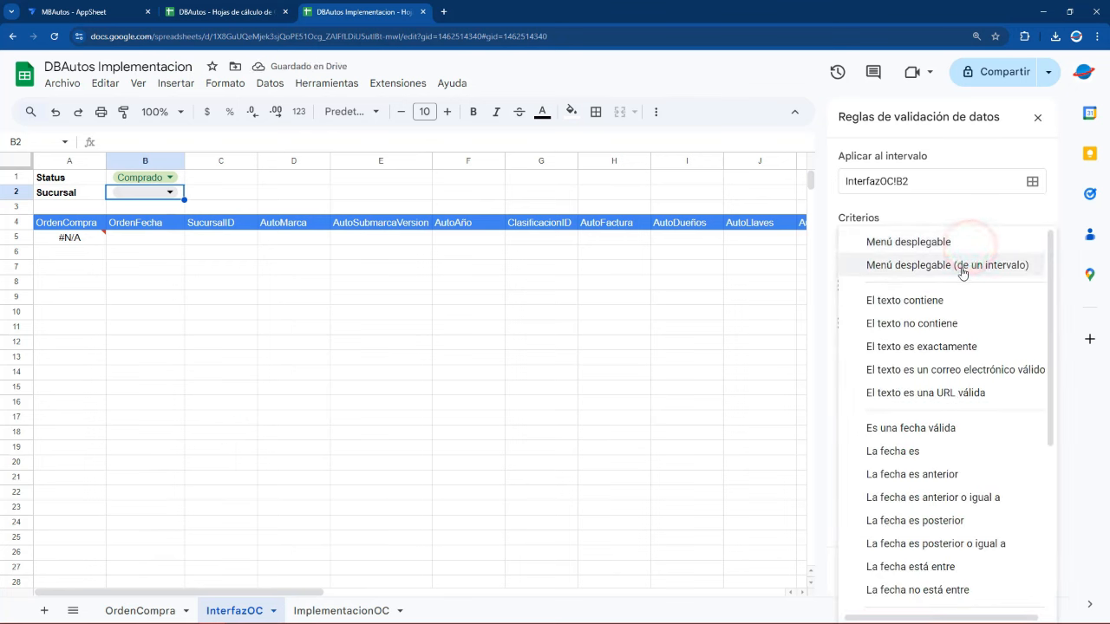
{"action": "left_click", "coordinate": [962, 268]}
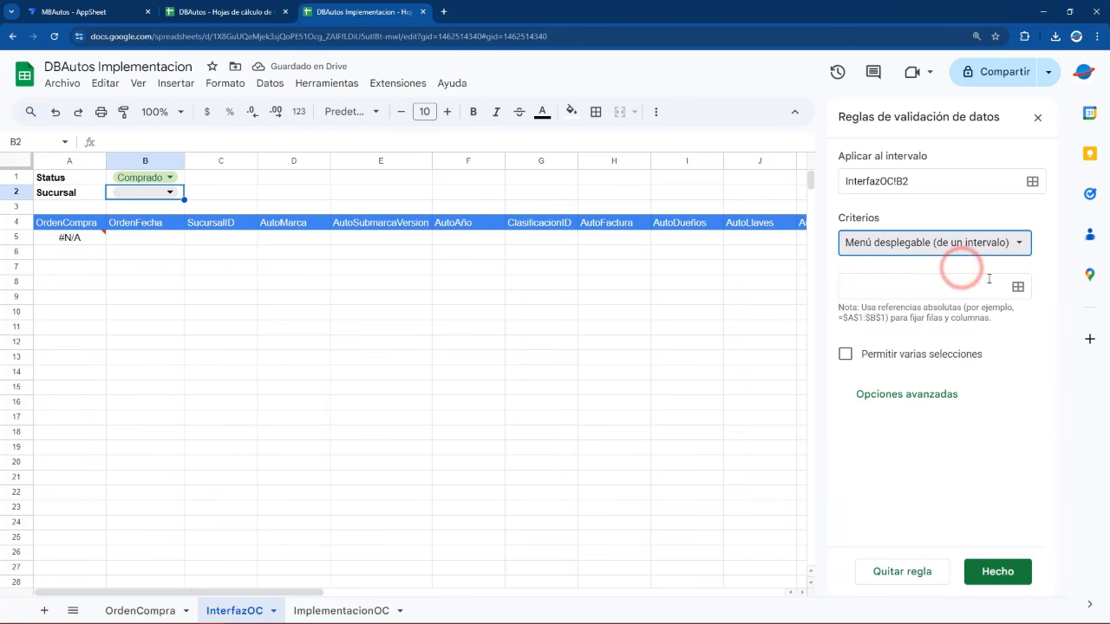
Set the B2 dropdown's source range to the OrdenCompra sheet's branch ID column, OrdenCompra!G2:G1000000.
{"action": "left_click", "coordinate": [1018, 287]}
{"action": "left_click", "coordinate": [524, 336]}
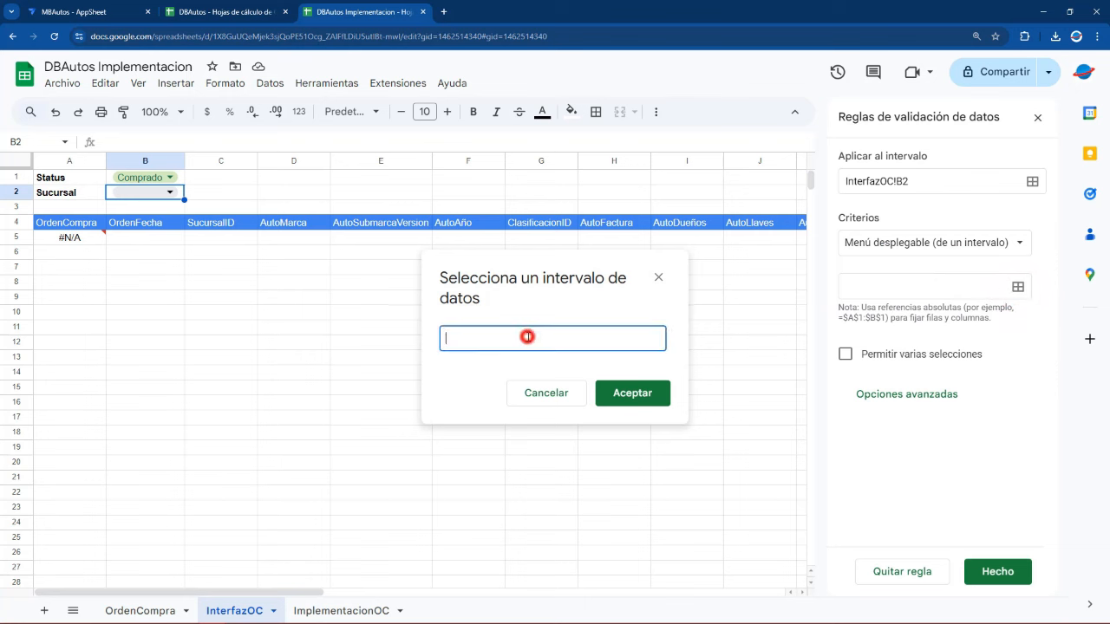
{"action": "left_click", "coordinate": [129, 611]}
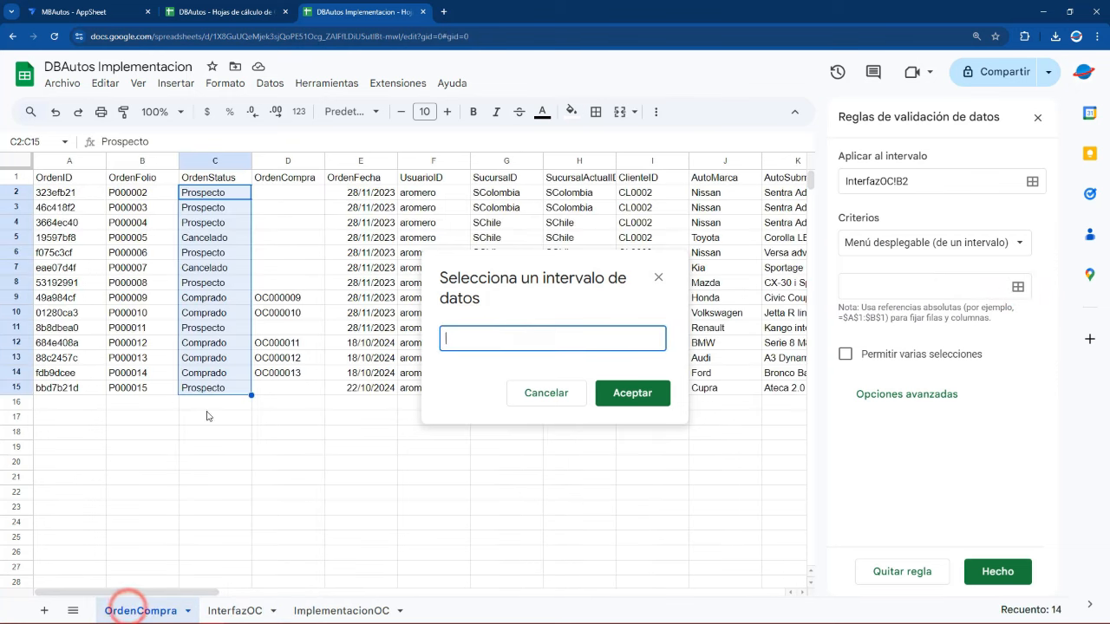
{"action": "left_click_drag", "start_coordinate": [540, 265], "coordinate": [720, 301]}
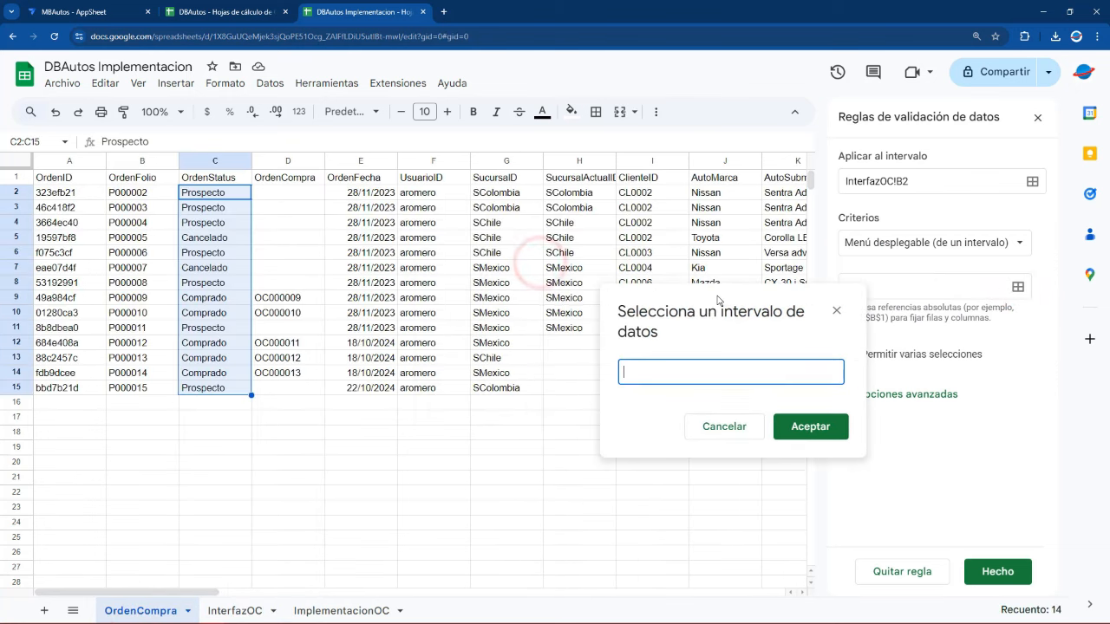
{"action": "left_click", "coordinate": [520, 198]}
{"action": "left_click_drag", "start_coordinate": [520, 198], "coordinate": [519, 388]}
{"action": "left_click", "coordinate": [768, 372]}
{"action": "key", "text": "BackSpace"}
{"action": "type", "text": "000000"}
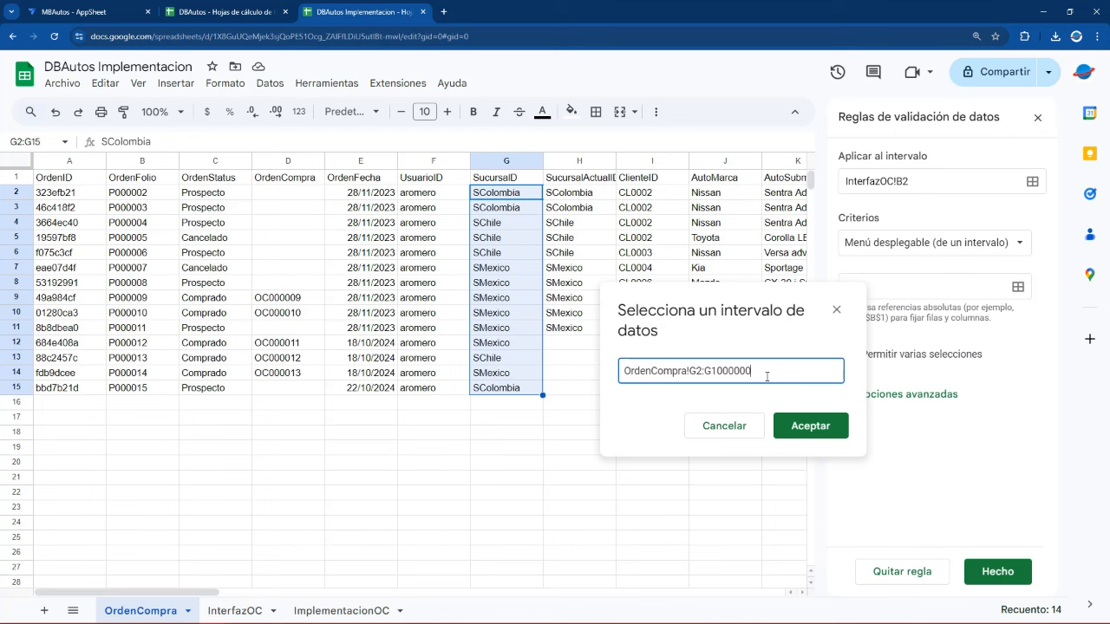
{"action": "left_click", "coordinate": [828, 432]}
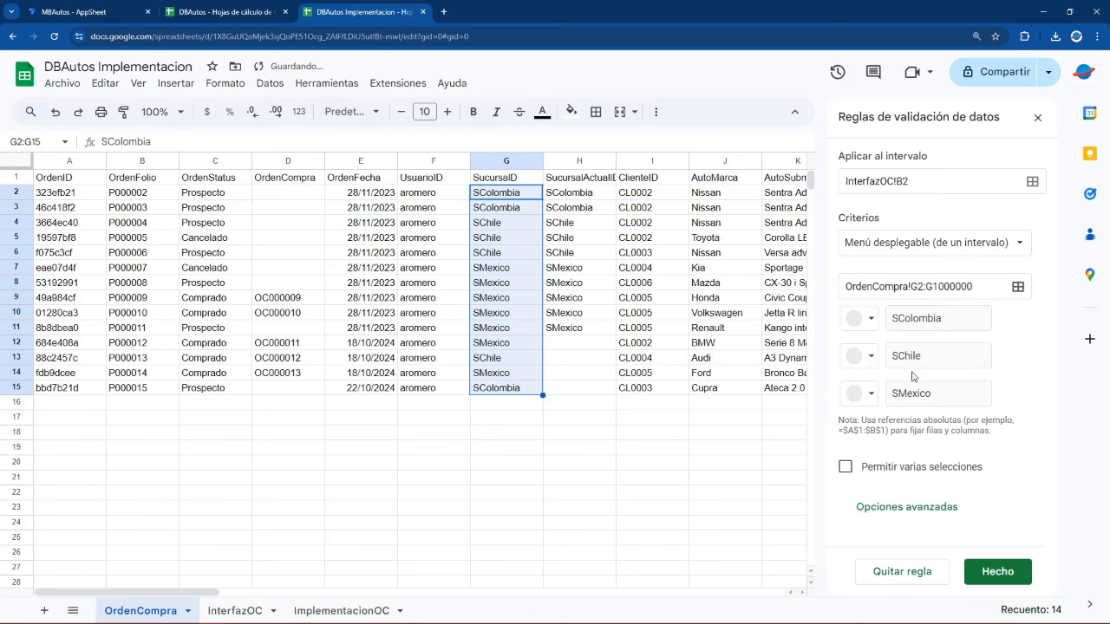
Give the branch options custom colors, blue for SColombia, green for SChile and purple for SMexico, and save the B2 rule.
{"action": "left_click", "coordinate": [871, 318]}
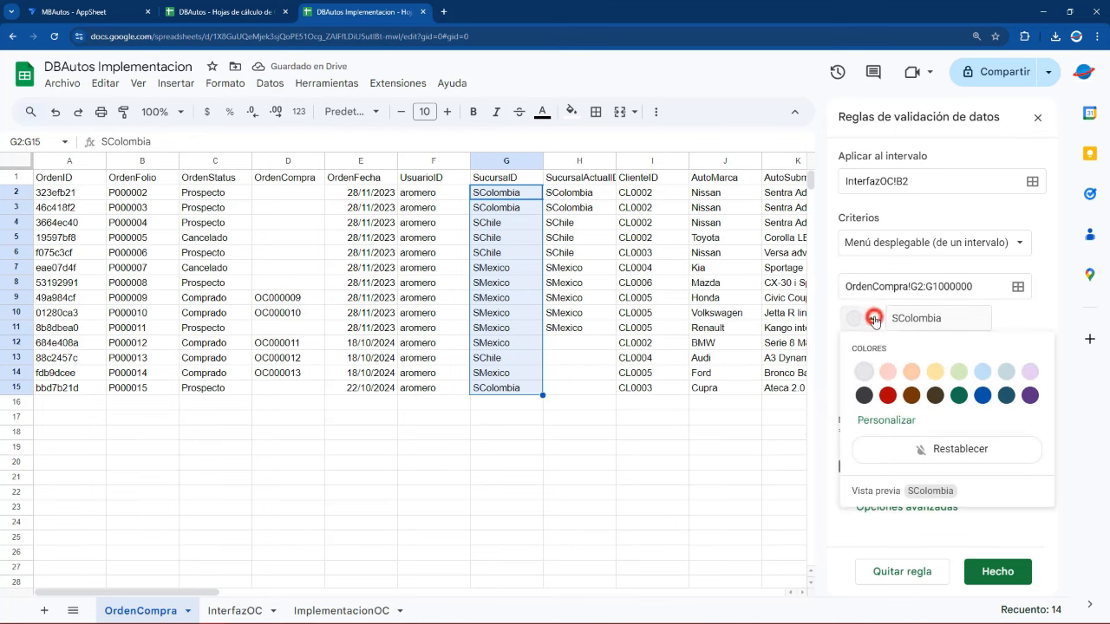
{"action": "left_click", "coordinate": [901, 423]}
{"action": "left_click", "coordinate": [872, 356]}
{"action": "left_click", "coordinate": [886, 457]}
{"action": "left_click", "coordinate": [872, 394]}
{"action": "left_click", "coordinate": [886, 495]}
{"action": "left_click", "coordinate": [997, 574]}
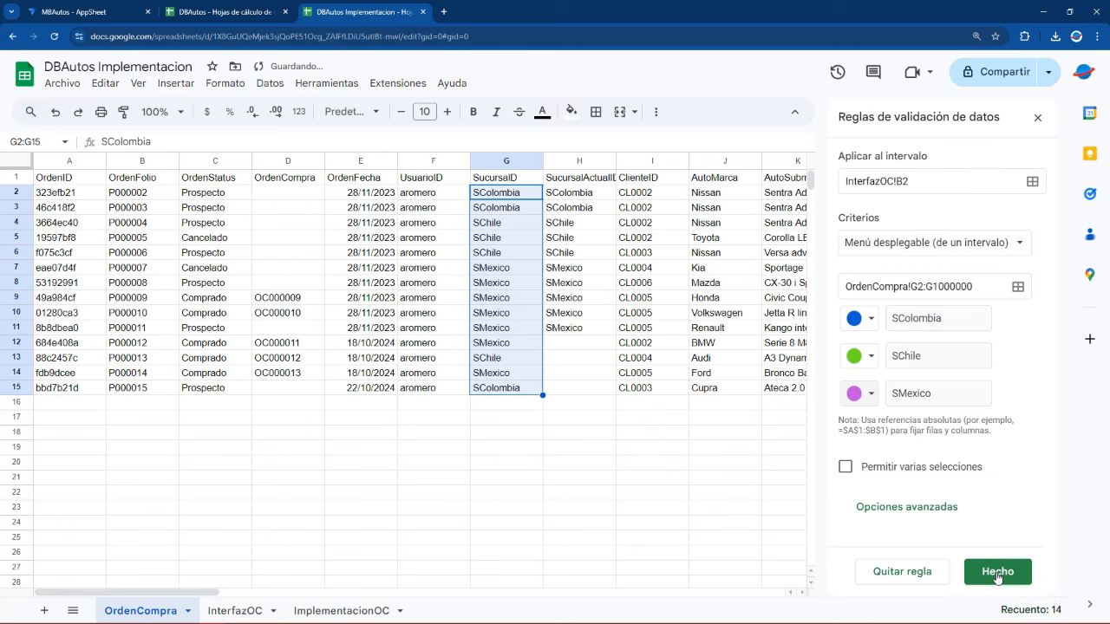
Choose SMexico in the branch dropdown in B2 of the InterfazOC sheet and close the data validation rules.
{"action": "left_click", "coordinate": [242, 610]}
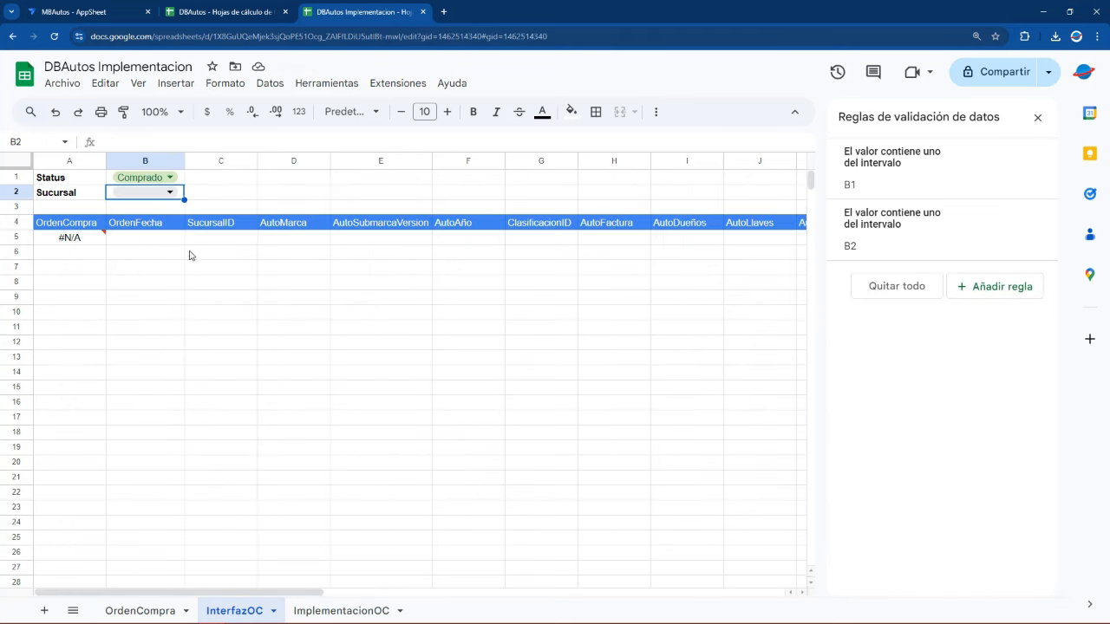
{"action": "left_click", "coordinate": [166, 193]}
{"action": "left_click", "coordinate": [131, 258]}
{"action": "left_click", "coordinate": [1037, 117]}
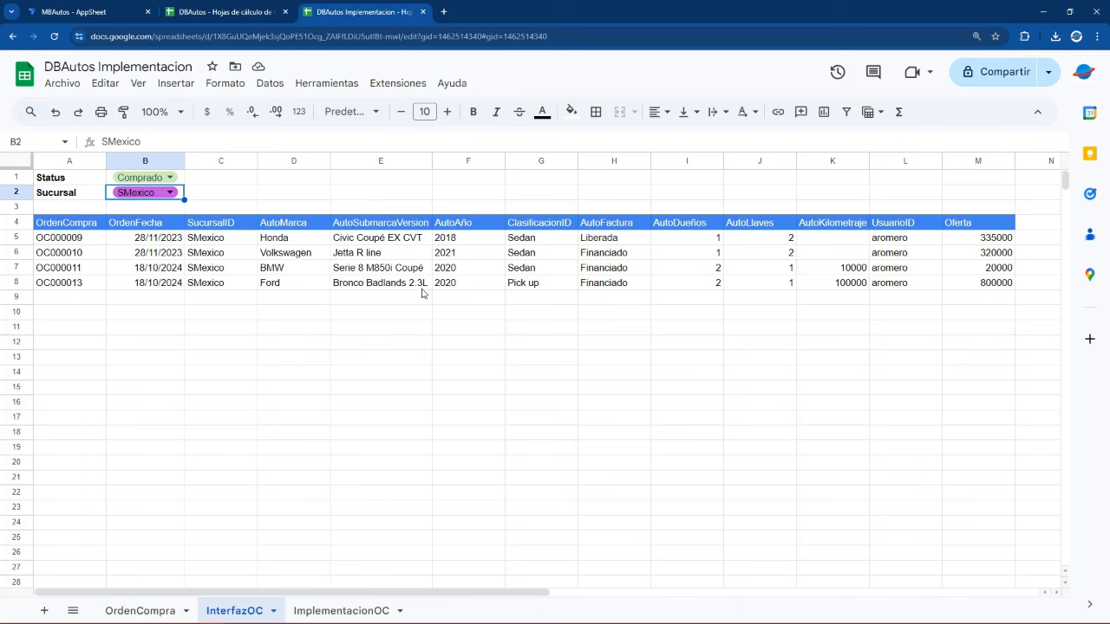